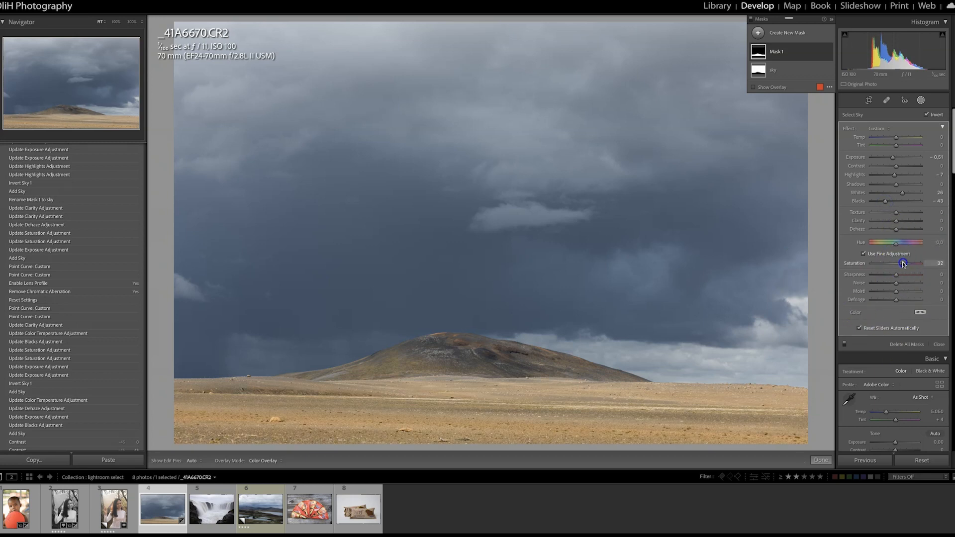
Leave masking and darken the shadows by setting the lower midtone curve point to input 84, output 70
{"action": "left_click", "coordinate": [921, 102]}
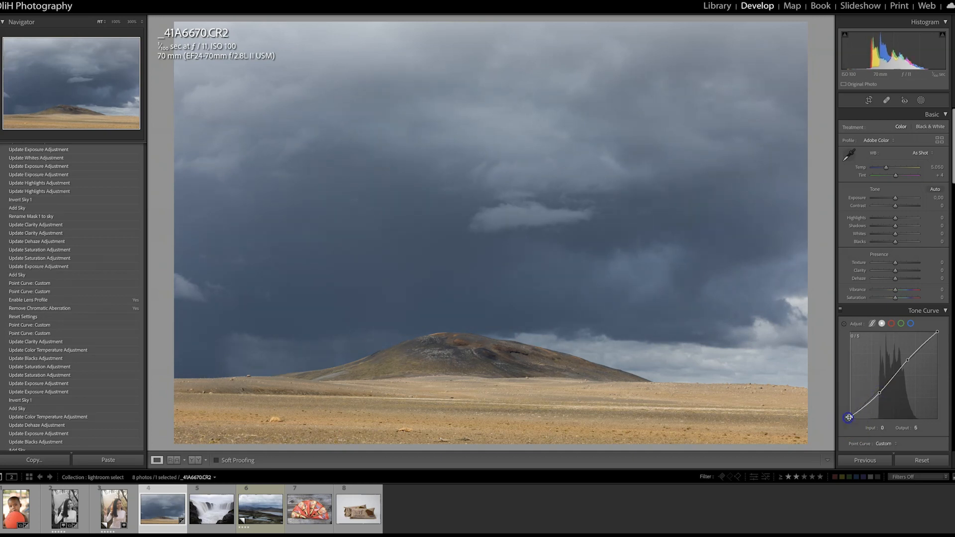
{"action": "left_click", "coordinate": [879, 395]}
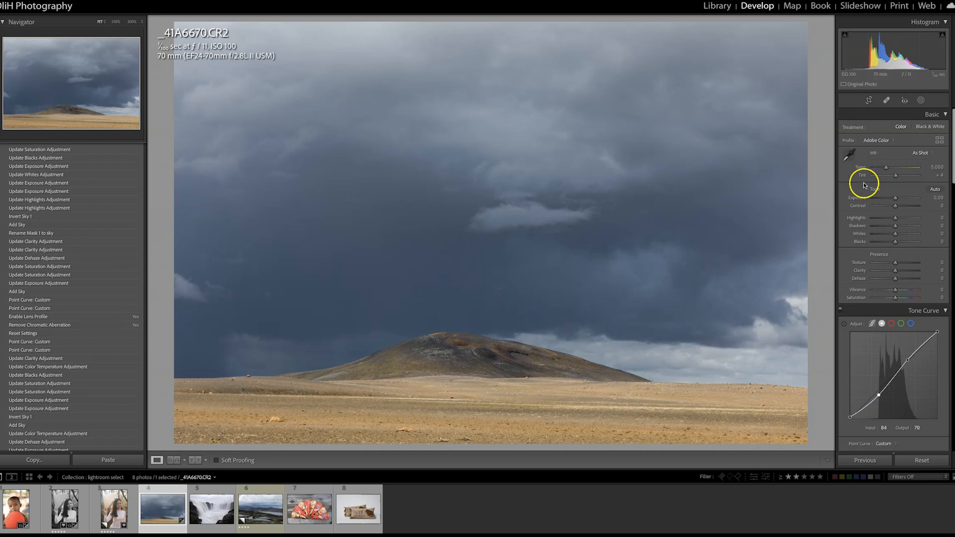
Reopen the masks, select the sky mask and warm its Temp to 12
{"action": "left_click", "coordinate": [921, 100]}
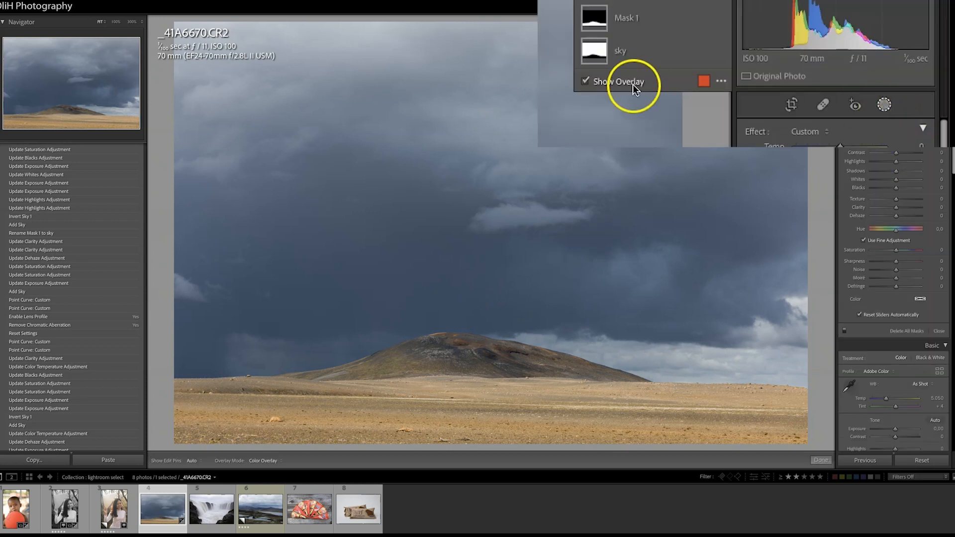
{"action": "left_click", "coordinate": [642, 55]}
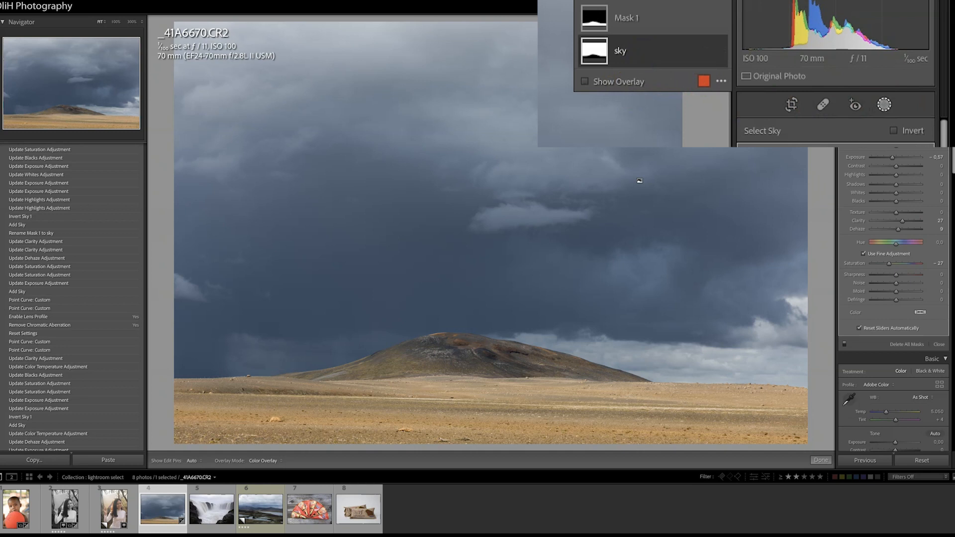
{"action": "left_click", "coordinate": [897, 138]}
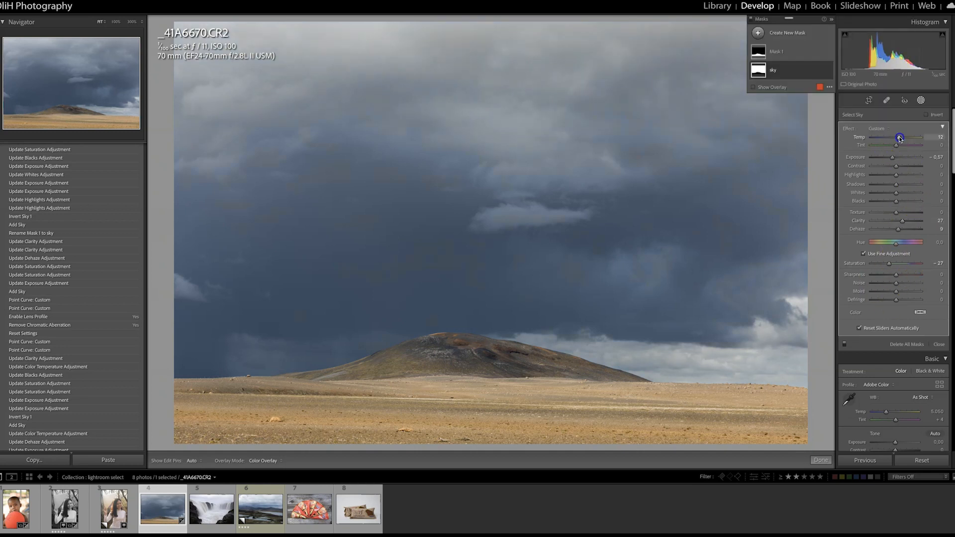
{"action": "left_click_drag", "start_coordinate": [900, 139], "coordinate": [899, 139]}
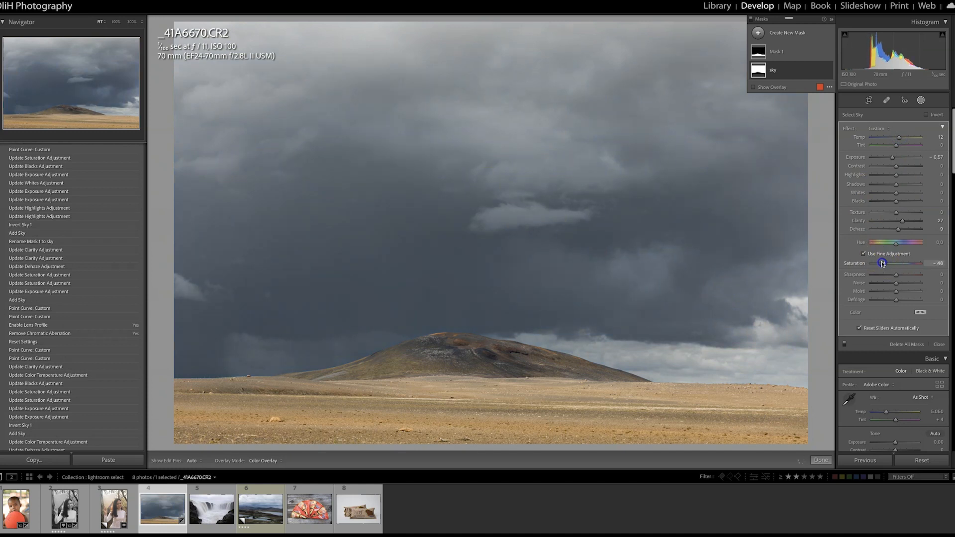
In the sky mask, set Saturation to -50 and Dehaze to 20, and raise the Whites
{"action": "left_click_drag", "start_coordinate": [882, 263], "coordinate": [884, 264]}
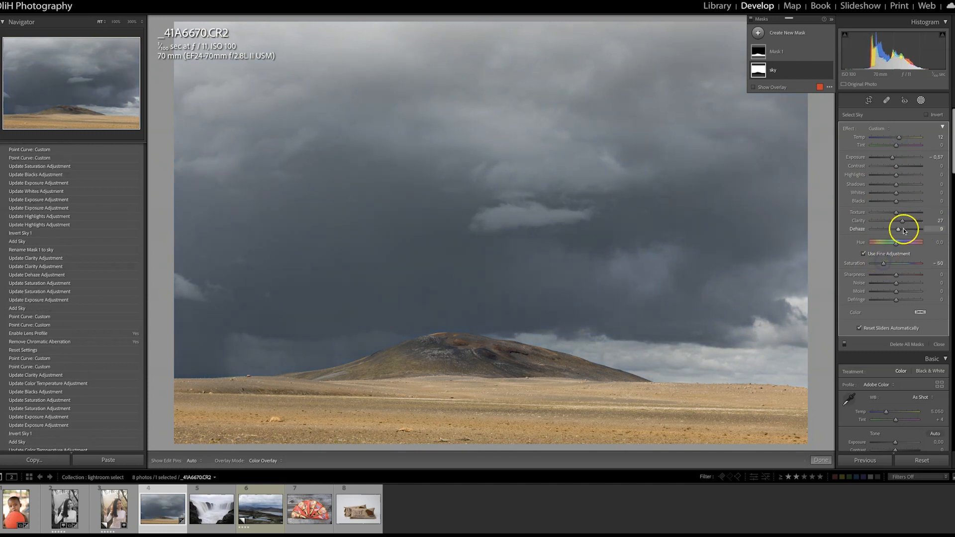
{"action": "left_click_drag", "start_coordinate": [901, 231], "coordinate": [903, 231]}
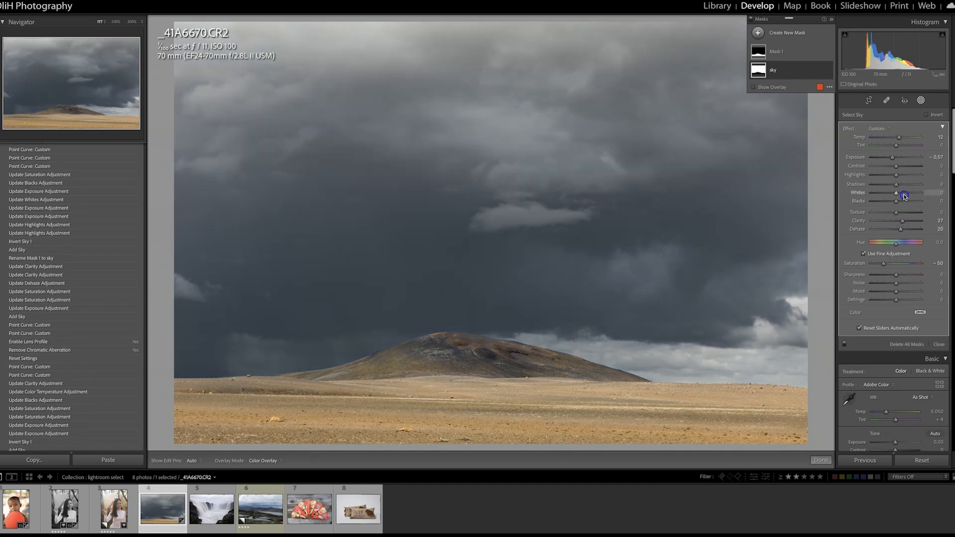
{"action": "left_click_drag", "start_coordinate": [904, 196], "coordinate": [904, 195]}
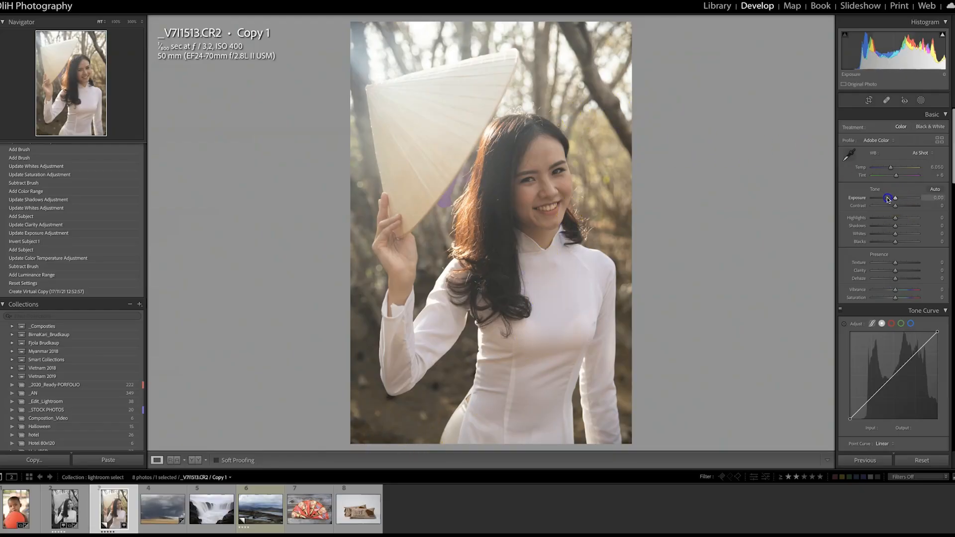
Lower the portrait's overall Exposure to -0.70 and bring up the masking options
{"action": "mouse_move", "coordinate": [888, 199]}
{"action": "left_mouse_down"}
{"action": "mouse_move", "coordinate": [876, 197]}
{"action": "mouse_move", "coordinate": [893, 199]}
{"action": "left_mouse_up"}
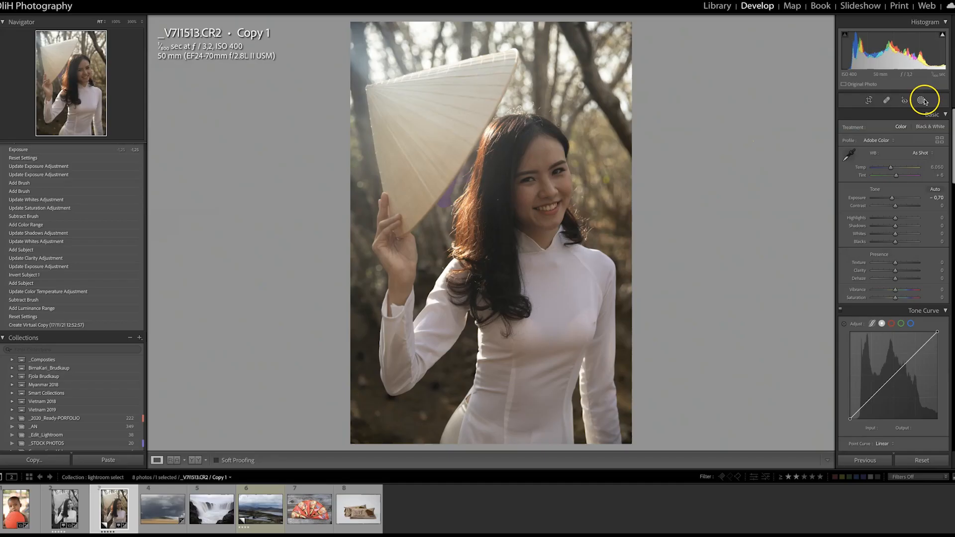
{"action": "left_click", "coordinate": [921, 101]}
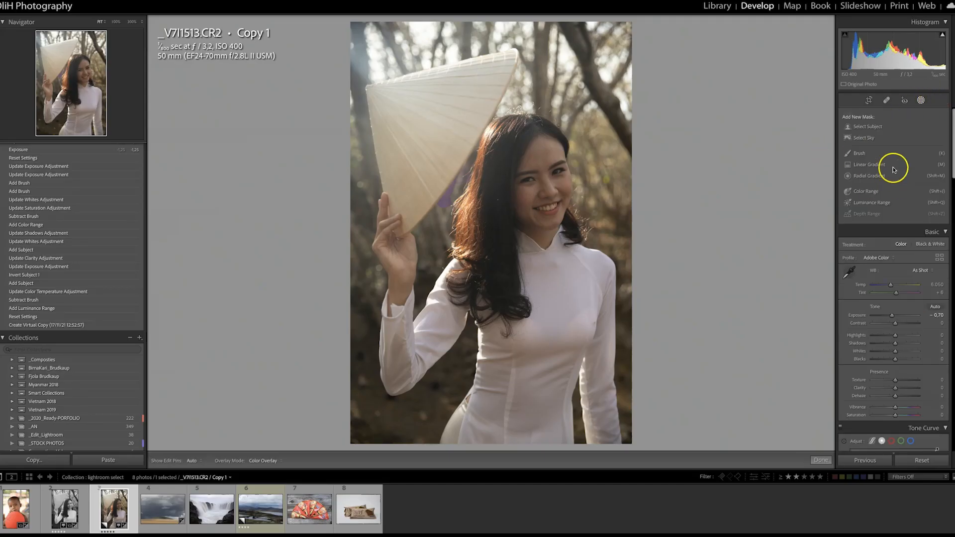
Try a Select Sky mask on the portrait and undo it
{"action": "left_click", "coordinate": [870, 140]}
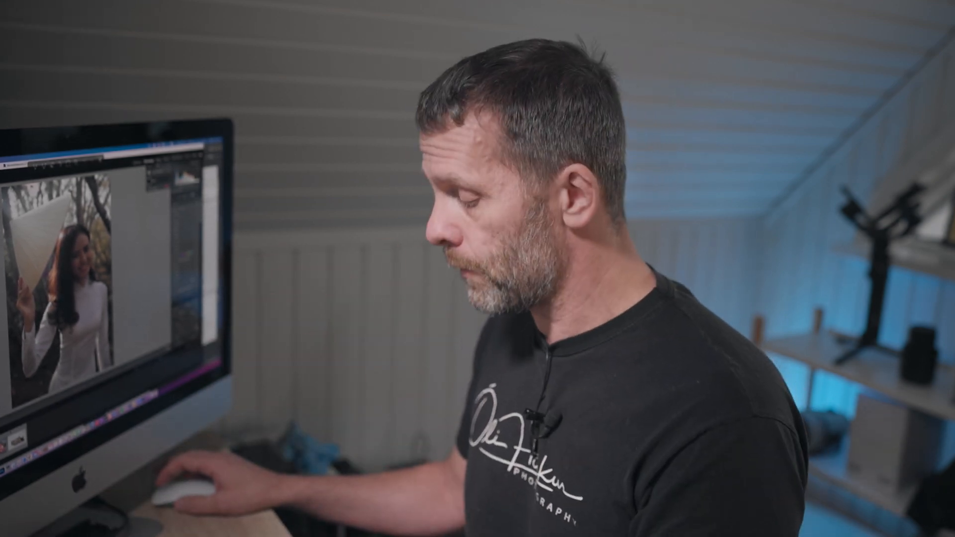
{"action": "key", "text": "super+z"}
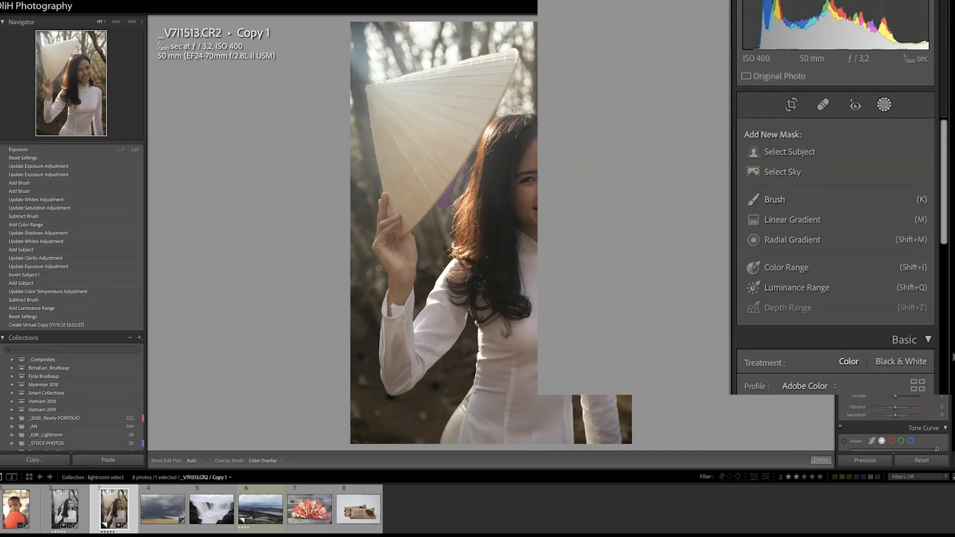
Create a Luminance Range mask sampled from the bright sky above the hat and rename it sky
{"action": "left_click", "coordinate": [809, 290]}
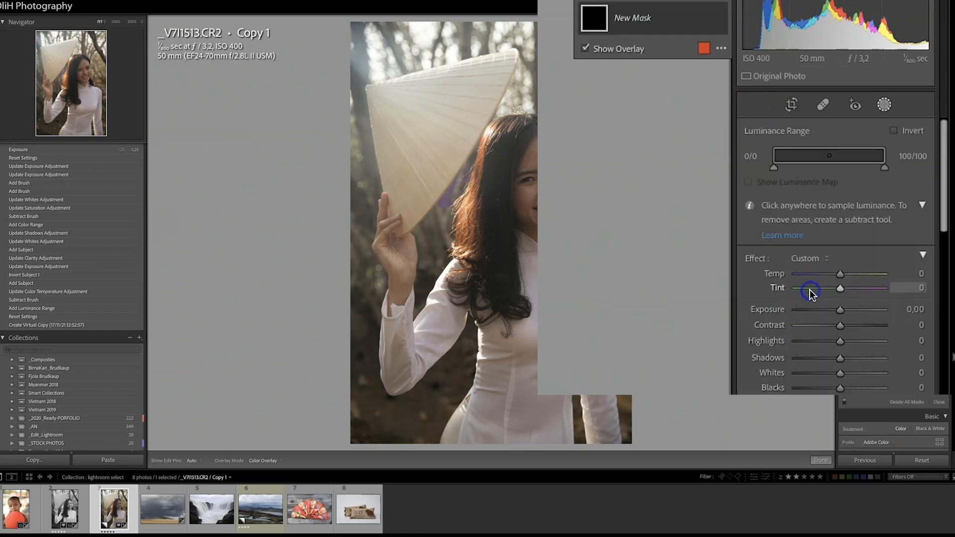
{"action": "left_click", "coordinate": [423, 38]}
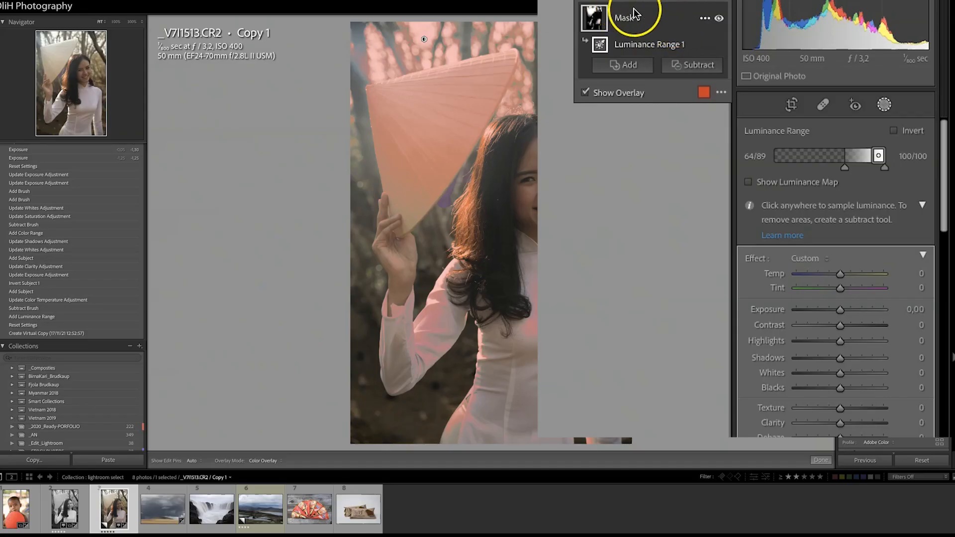
{"action": "double_click", "coordinate": [627, 19]}
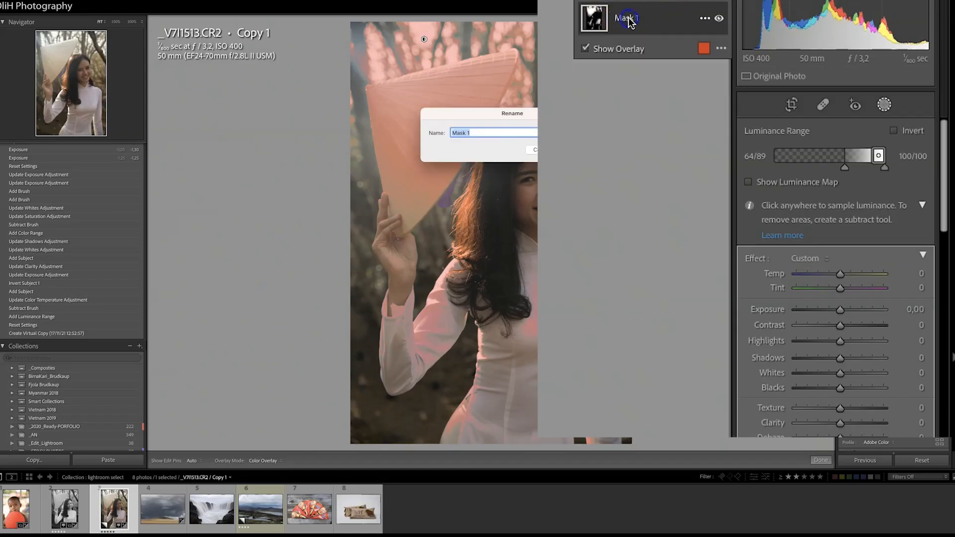
{"action": "type", "text": "sky"}
{"action": "key", "text": "Return"}
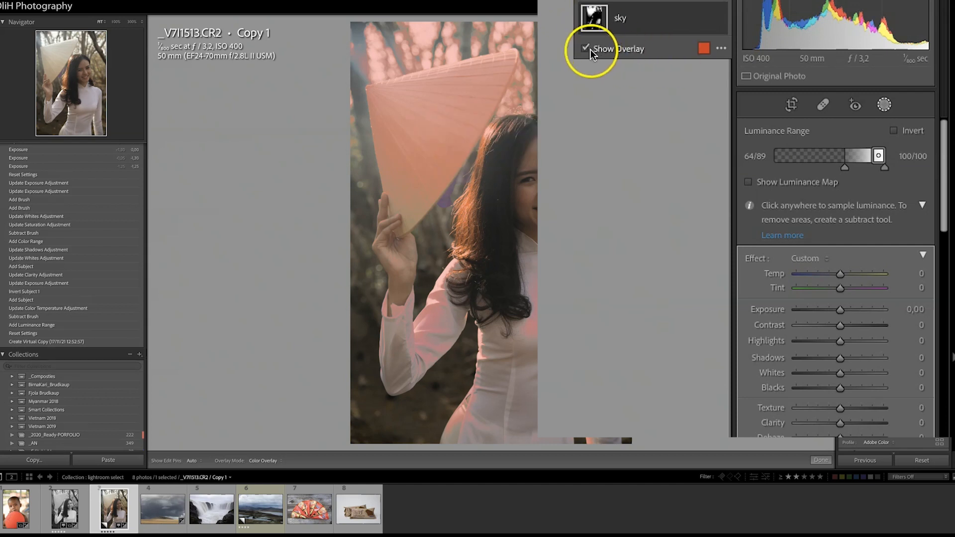
Subtract the woman's white dress and sleeves from the sky mask by painting over them with a brush
{"action": "left_click", "coordinate": [621, 19]}
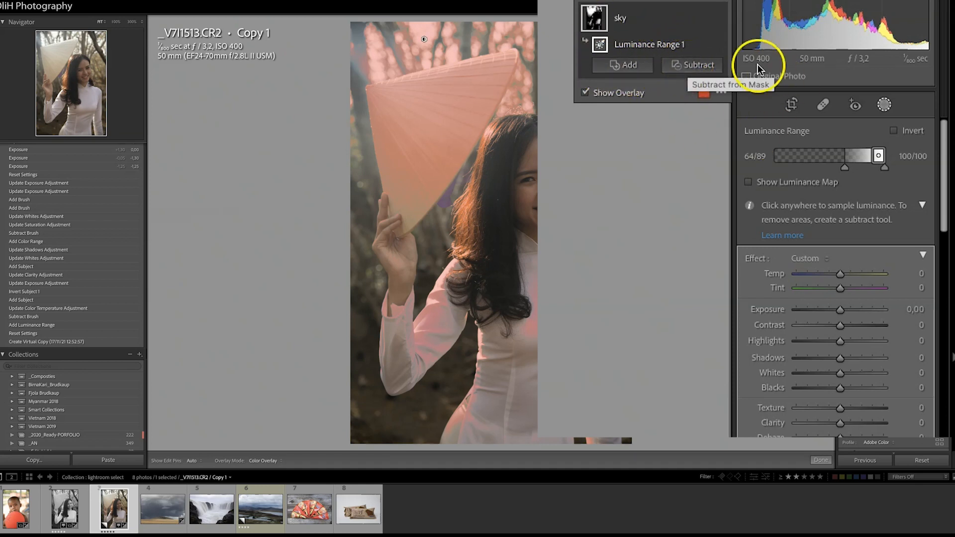
{"action": "left_click", "coordinate": [709, 74]}
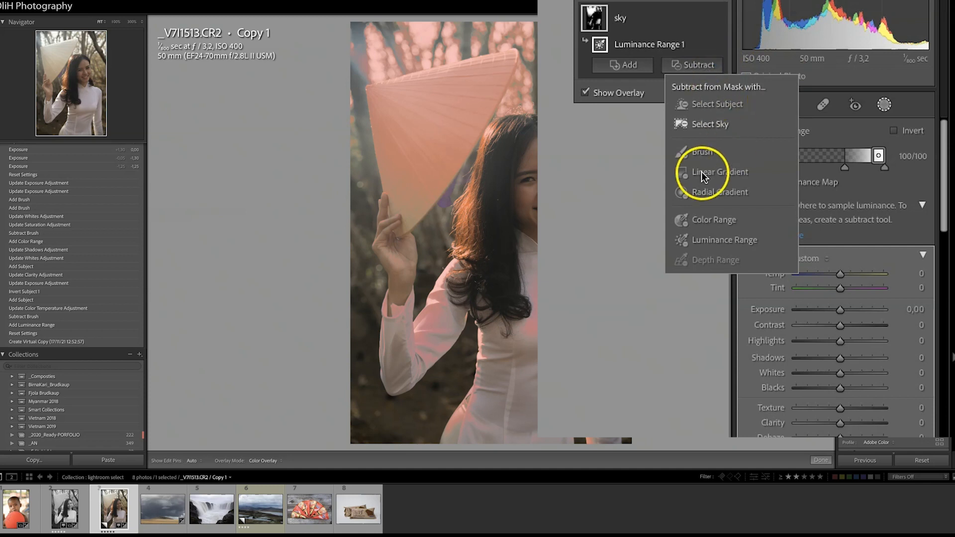
{"action": "left_click", "coordinate": [703, 153]}
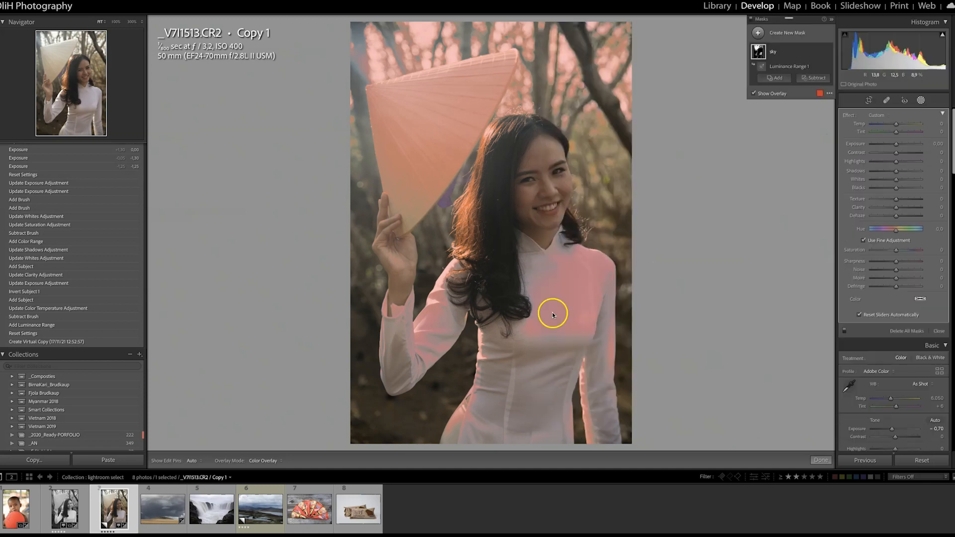
{"action": "mouse_move", "coordinate": [579, 330]}
{"action": "left_mouse_down"}
{"action": "mouse_move", "coordinate": [560, 305]}
{"action": "mouse_move", "coordinate": [540, 313]}
{"action": "mouse_move", "coordinate": [601, 277]}
{"action": "mouse_move", "coordinate": [576, 248]}
{"action": "mouse_move", "coordinate": [615, 360]}
{"action": "mouse_move", "coordinate": [564, 420]}
{"action": "mouse_move", "coordinate": [584, 444]}
{"action": "mouse_move", "coordinate": [491, 406]}
{"action": "mouse_move", "coordinate": [441, 436]}
{"action": "mouse_move", "coordinate": [456, 352]}
{"action": "mouse_move", "coordinate": [447, 344]}
{"action": "mouse_move", "coordinate": [476, 324]}
{"action": "mouse_move", "coordinate": [443, 290]}
{"action": "mouse_move", "coordinate": [451, 271]}
{"action": "mouse_move", "coordinate": [399, 340]}
{"action": "mouse_move", "coordinate": [391, 303]}
{"action": "mouse_move", "coordinate": [395, 338]}
{"action": "left_mouse_up"}
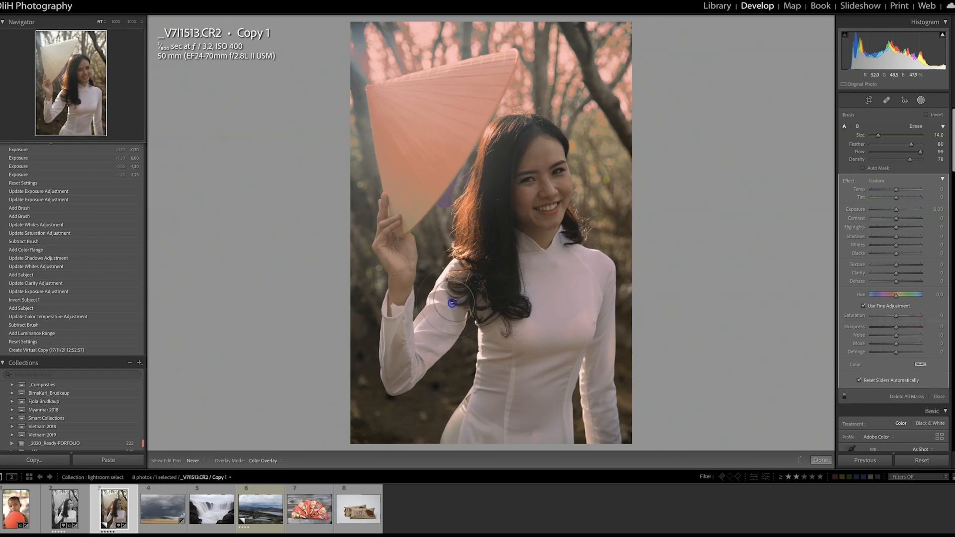
{"action": "mouse_move", "coordinate": [452, 303]}
{"action": "left_mouse_down"}
{"action": "mouse_move", "coordinate": [525, 302]}
{"action": "mouse_move", "coordinate": [610, 287]}
{"action": "mouse_move", "coordinate": [542, 325]}
{"action": "mouse_move", "coordinate": [580, 322]}
{"action": "mouse_move", "coordinate": [447, 378]}
{"action": "mouse_move", "coordinate": [462, 401]}
{"action": "mouse_move", "coordinate": [563, 421]}
{"action": "mouse_move", "coordinate": [617, 381]}
{"action": "left_mouse_up"}
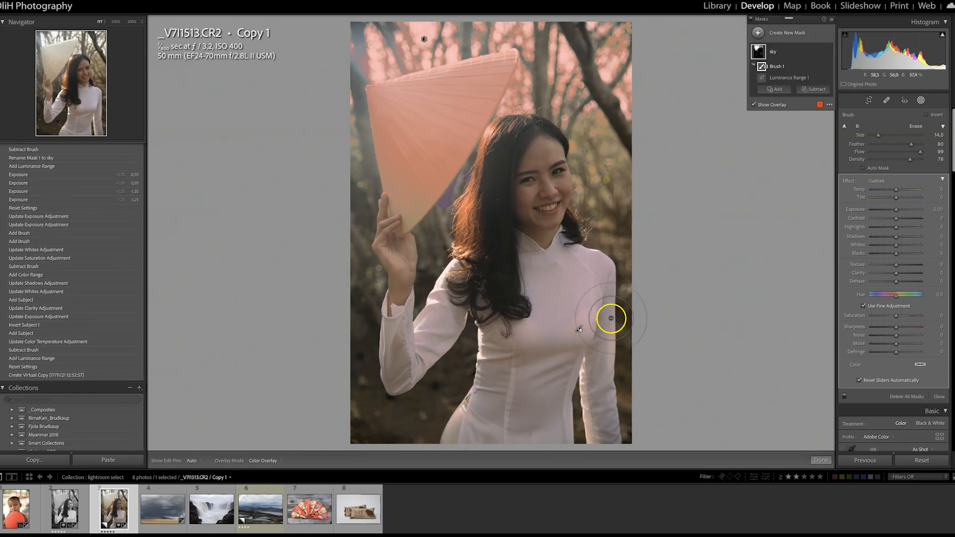
Hide the mask overlay, set the sky mask's Highlights to -40 and warm its Temp
{"action": "left_click", "coordinate": [768, 106]}
{"action": "left_click", "coordinate": [760, 107]}
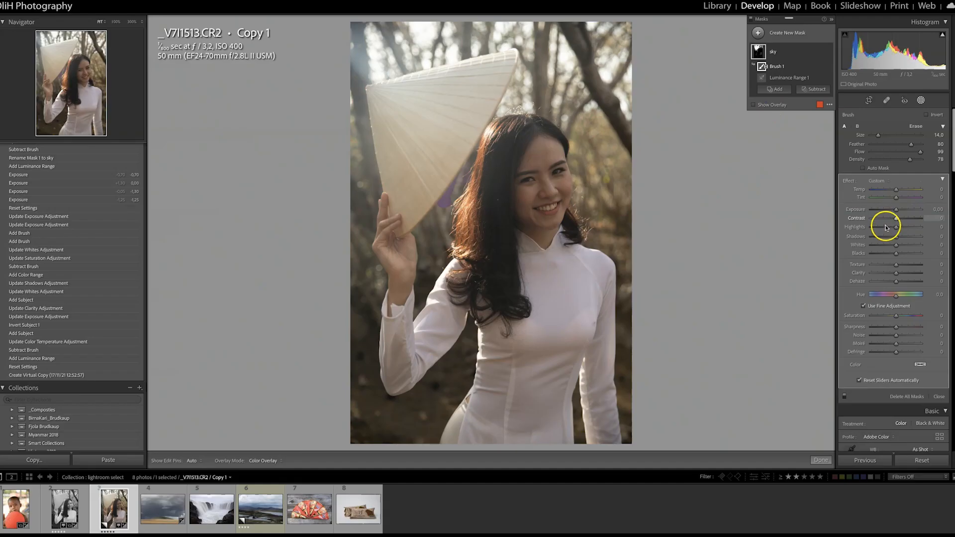
{"action": "left_click_drag", "start_coordinate": [885, 226], "coordinate": [885, 229]}
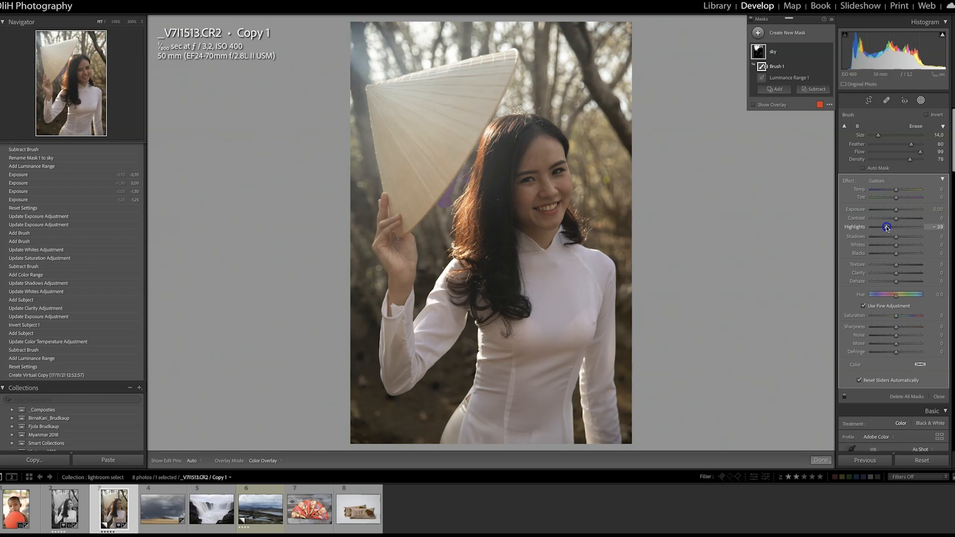
{"action": "left_click", "coordinate": [895, 191]}
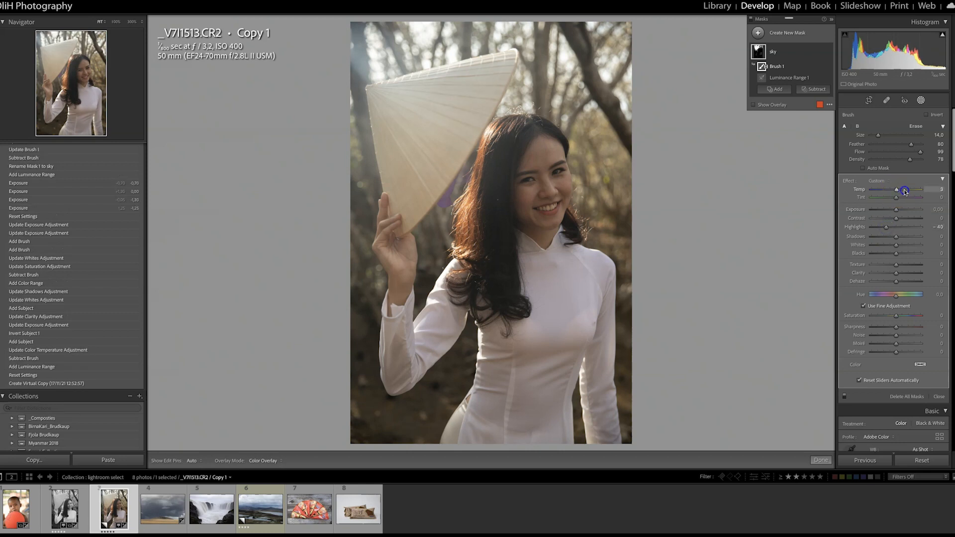
{"action": "left_click_drag", "start_coordinate": [904, 191], "coordinate": [907, 192]}
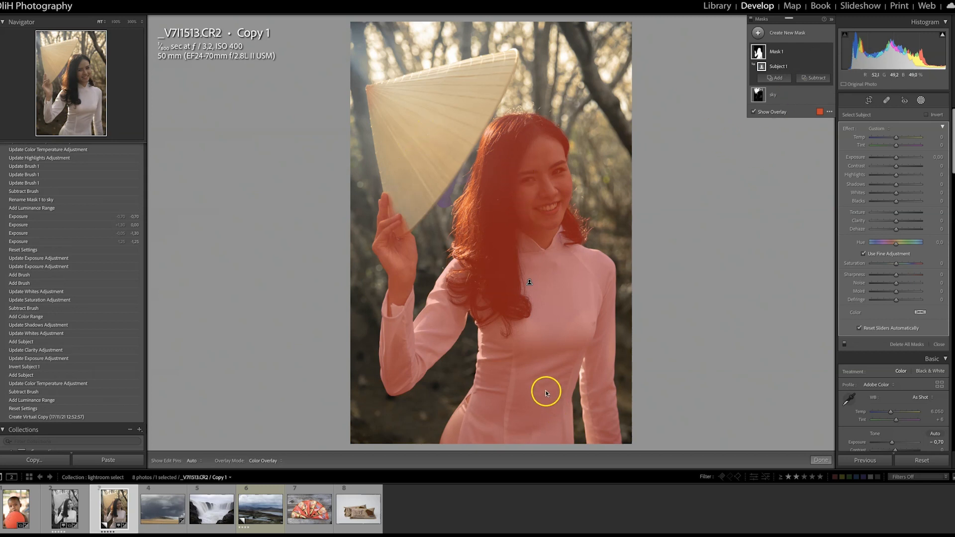
Check the subject mask's edges up close, invert the mask to cover the background, and hide the overlay
{"action": "left_click", "coordinate": [458, 226]}
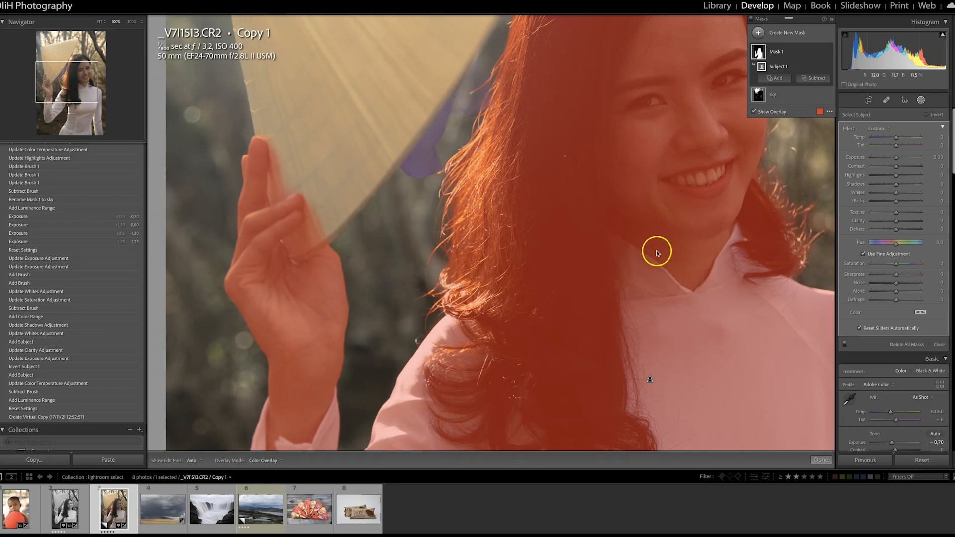
{"action": "left_click", "coordinate": [625, 247]}
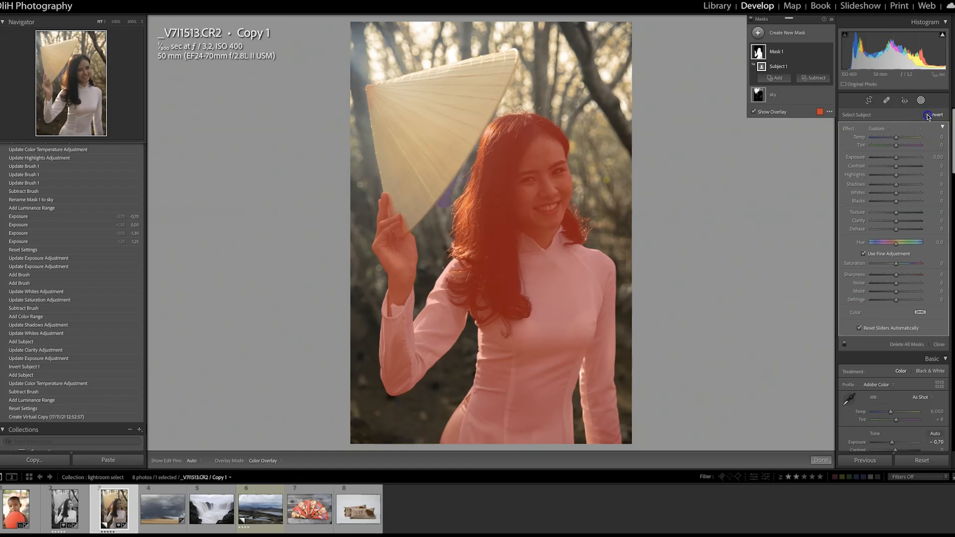
{"action": "left_click", "coordinate": [927, 115]}
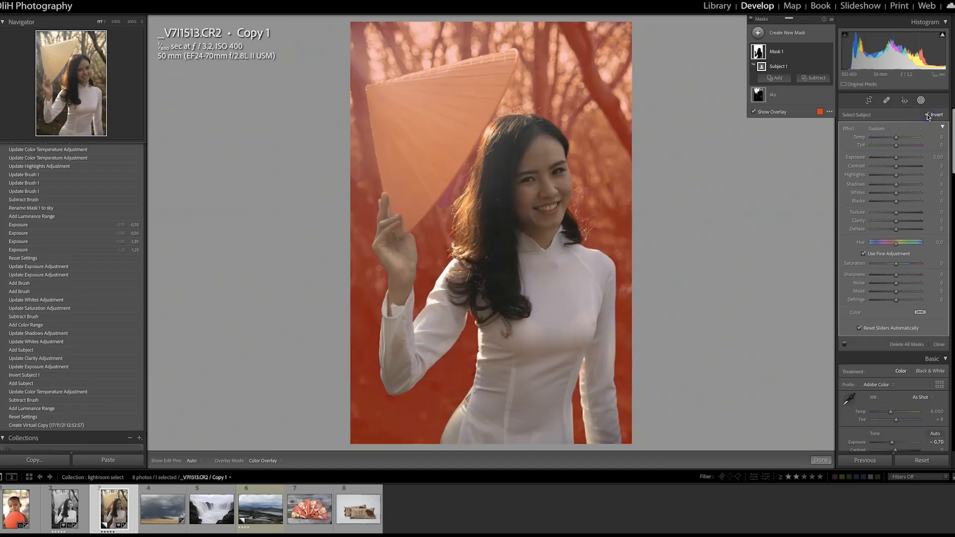
{"action": "left_click", "coordinate": [762, 113]}
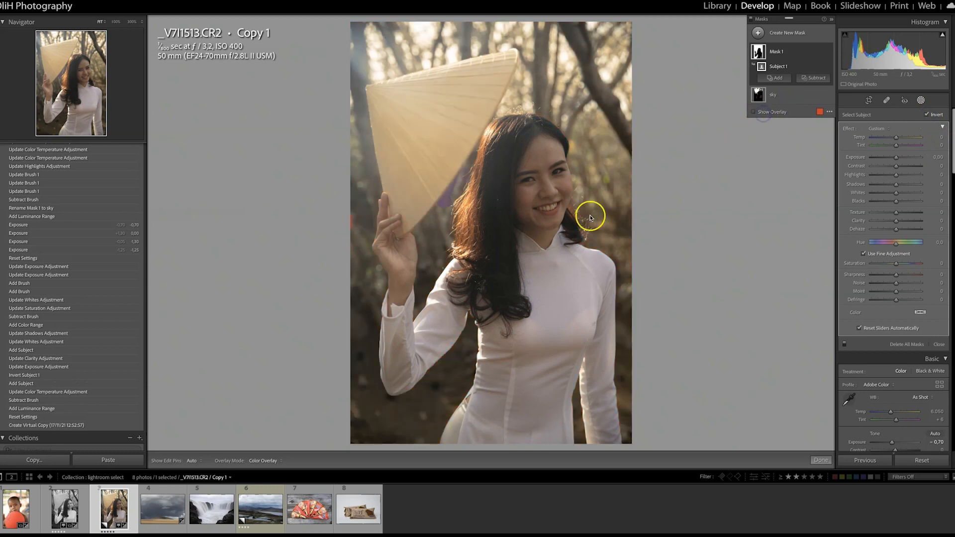
Soften and darken the background mask with Clarity -37 and Exposure -0.30
{"action": "left_click", "coordinate": [888, 221]}
{"action": "left_click_drag", "start_coordinate": [888, 221], "coordinate": [888, 222]}
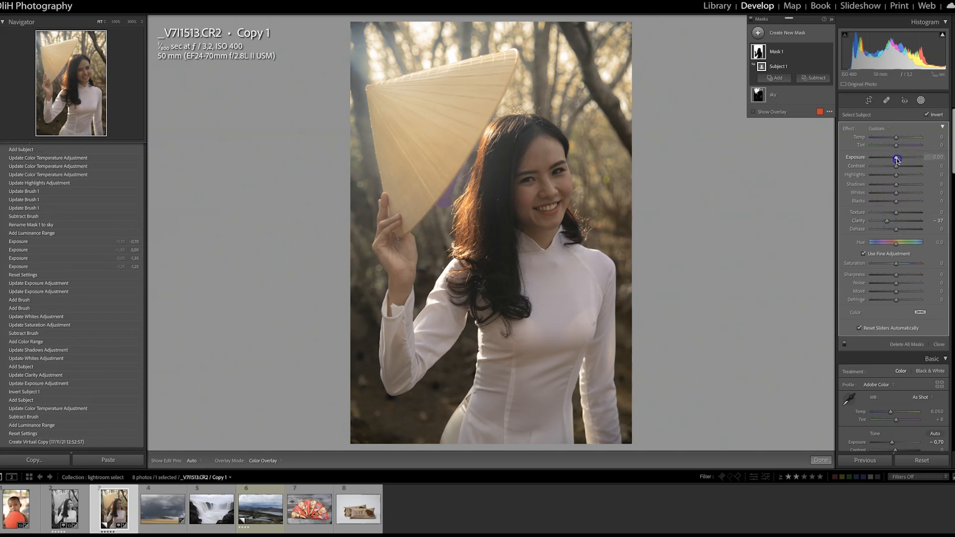
{"action": "left_click_drag", "start_coordinate": [897, 160], "coordinate": [895, 159]}
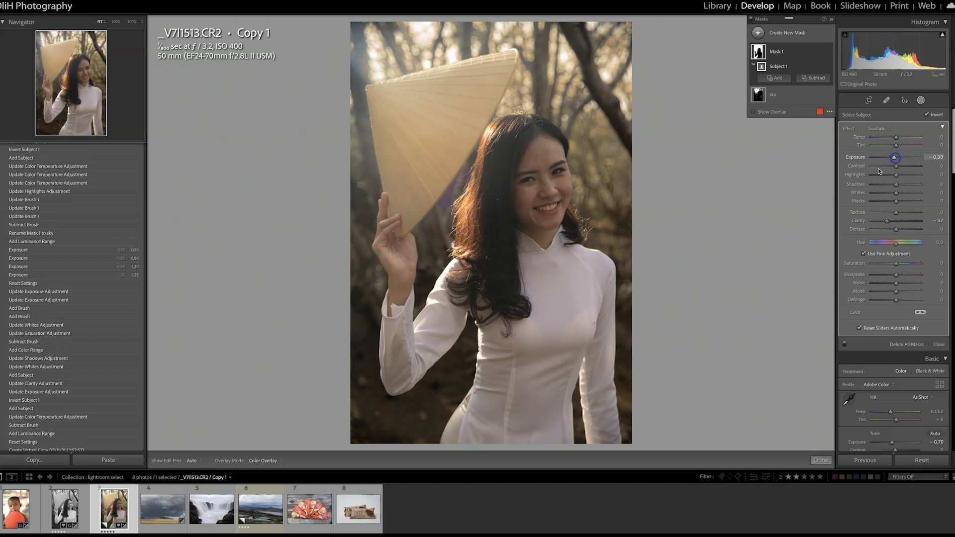
Rename the inverted subject mask as BG
{"action": "double_click", "coordinate": [777, 52]}
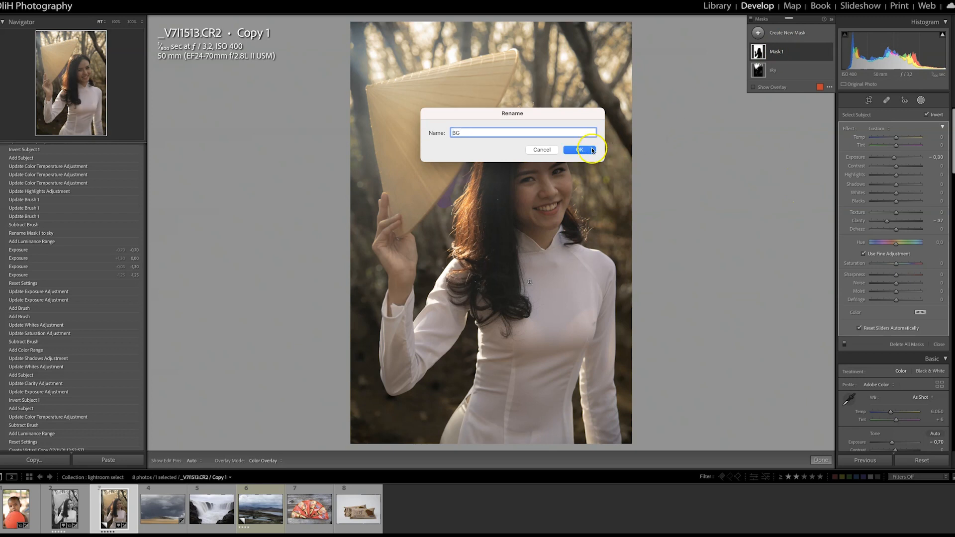
{"action": "left_click", "coordinate": [591, 148]}
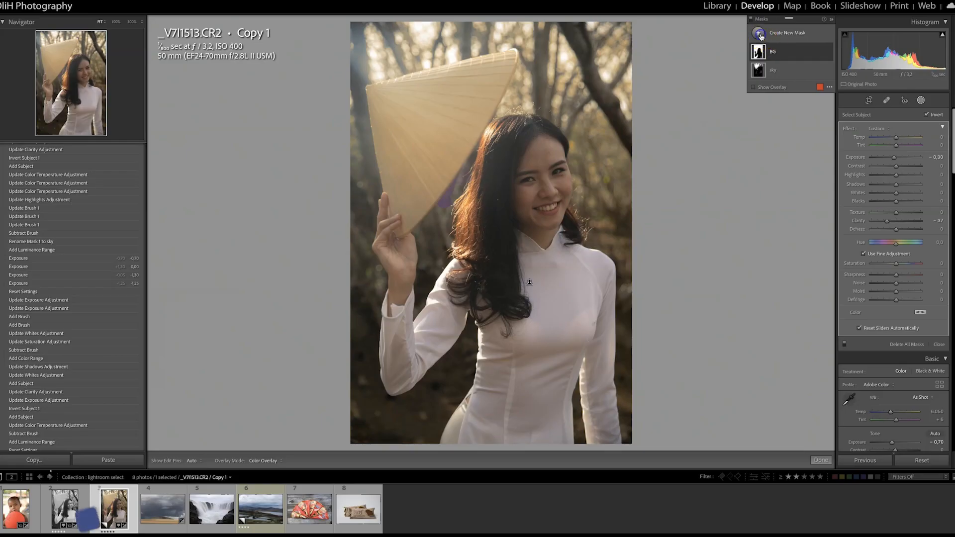
Create a mask with Select Subject for the woman and hide its overlay
{"action": "left_click", "coordinate": [760, 35]}
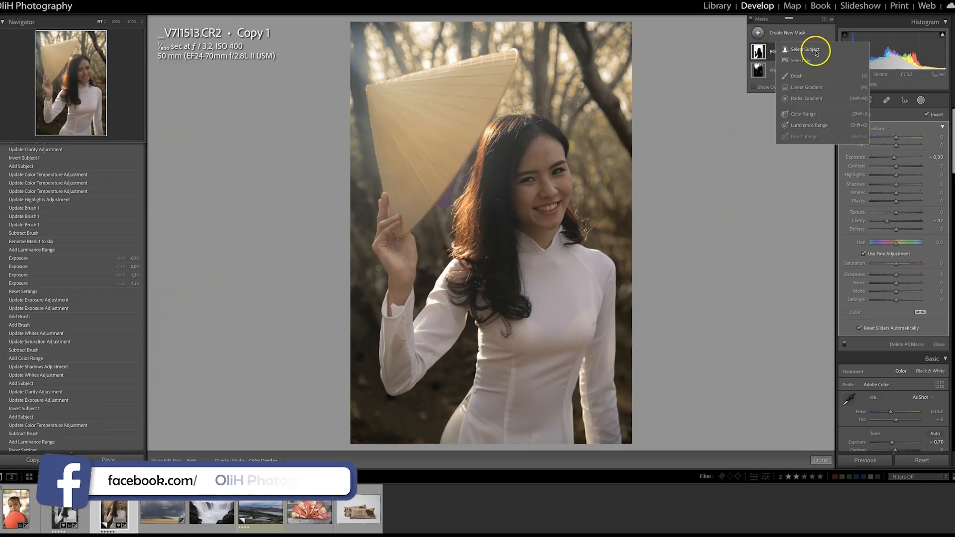
{"action": "left_click", "coordinate": [816, 52]}
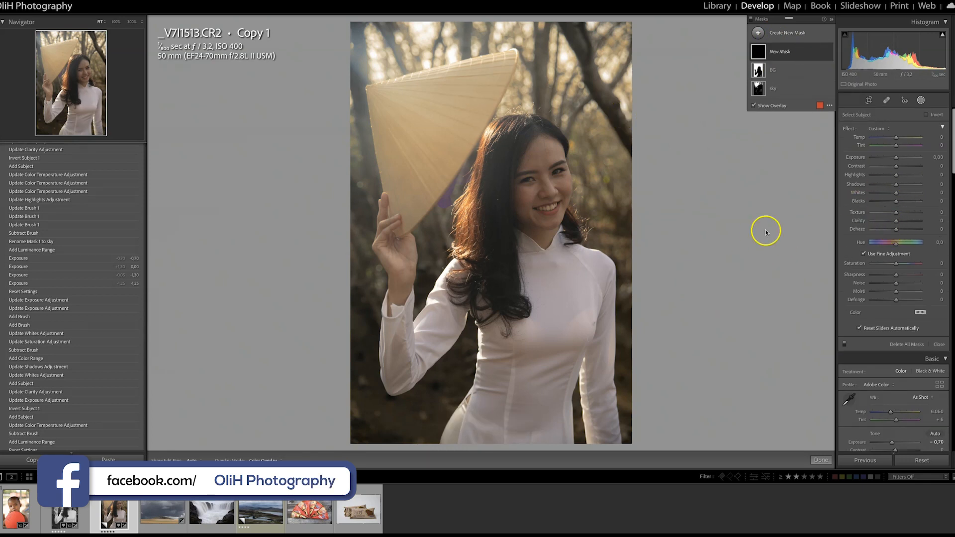
{"action": "left_click", "coordinate": [767, 107]}
Brighten the subject mask with Whites 65 and a slight Exposure lift, set Blacks to -8, and close masking
{"action": "left_click_drag", "start_coordinate": [908, 195], "coordinate": [912, 193]}
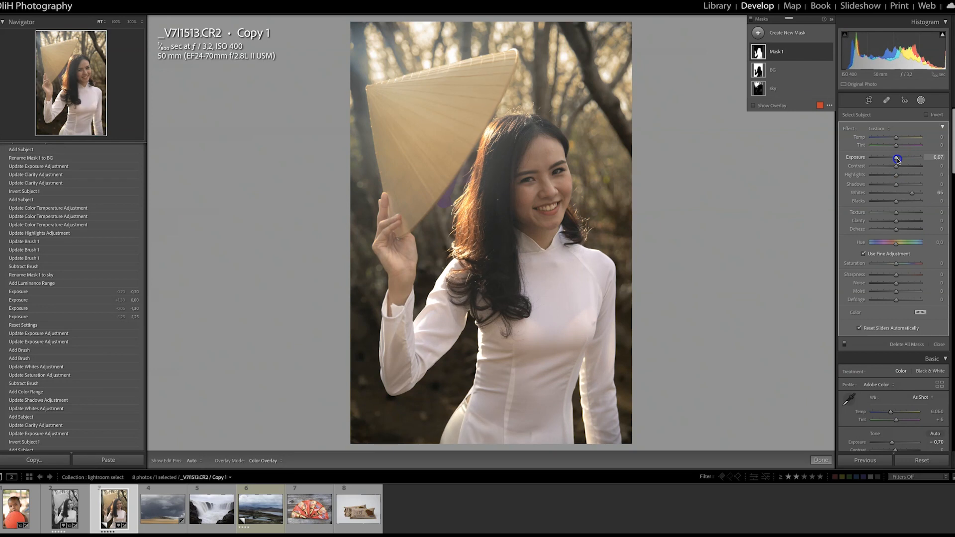
{"action": "left_click_drag", "start_coordinate": [898, 159], "coordinate": [897, 160]}
{"action": "left_click_drag", "start_coordinate": [896, 201], "coordinate": [896, 204]}
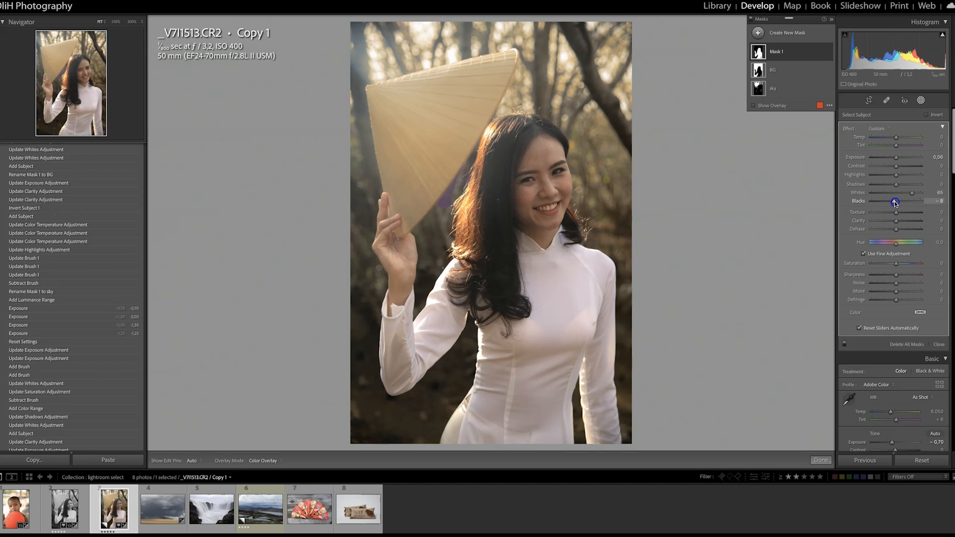
{"action": "left_click_drag", "start_coordinate": [896, 203], "coordinate": [890, 204]}
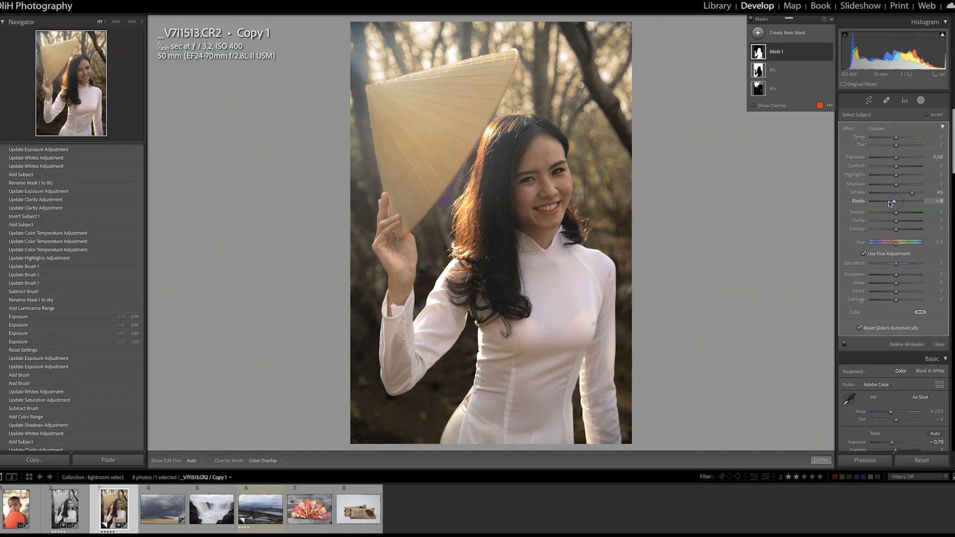
{"action": "left_click", "coordinate": [921, 102]}
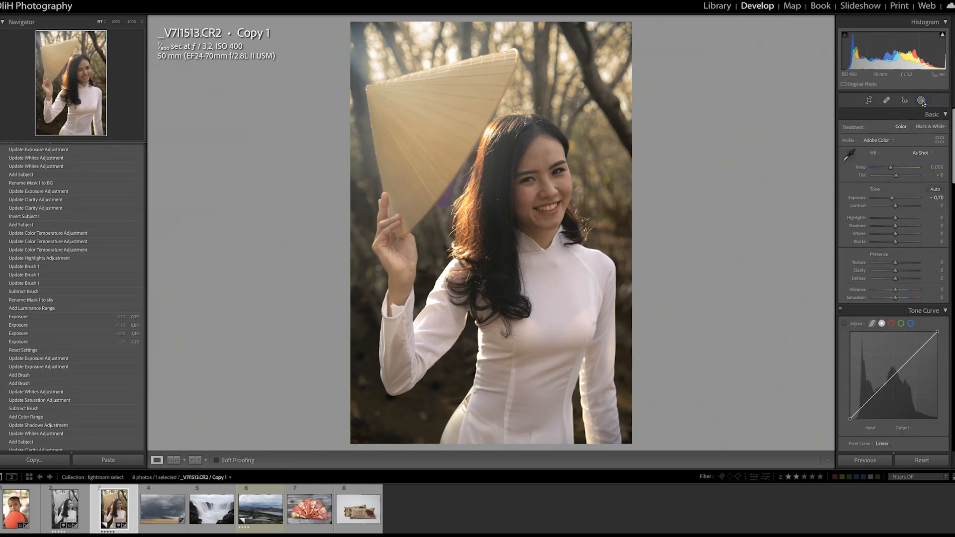
Create a Color Range mask by sampling the white dress
{"action": "left_click", "coordinate": [705, 161]}
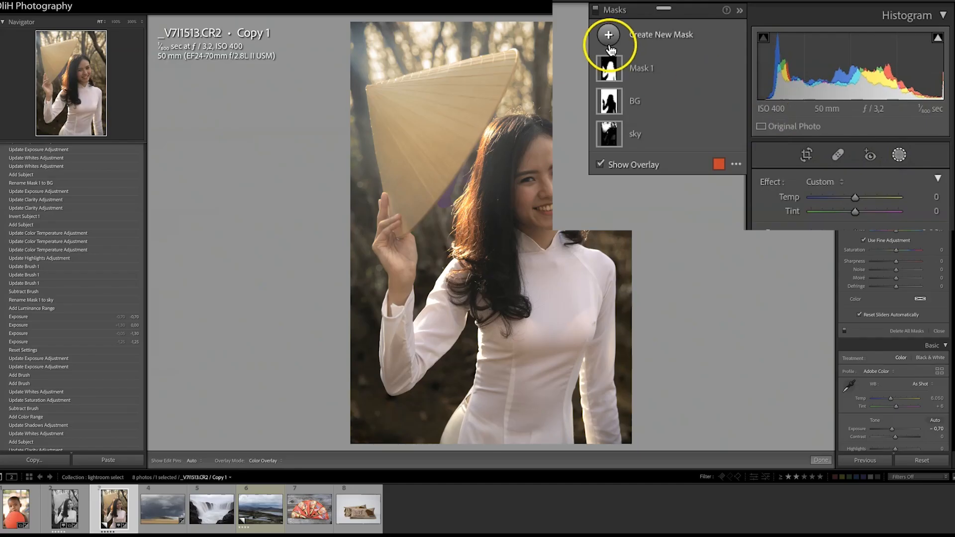
{"action": "left_click", "coordinate": [608, 36]}
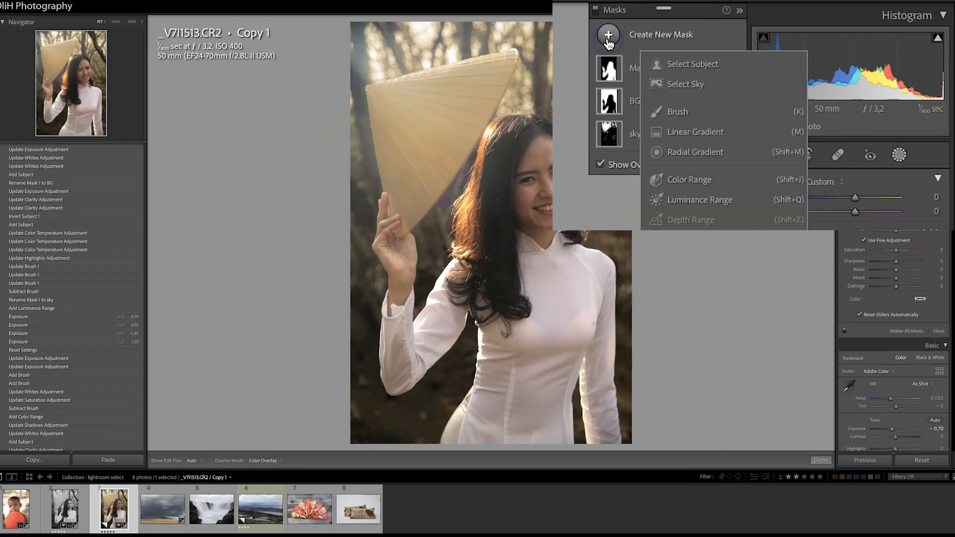
{"action": "left_click", "coordinate": [699, 181]}
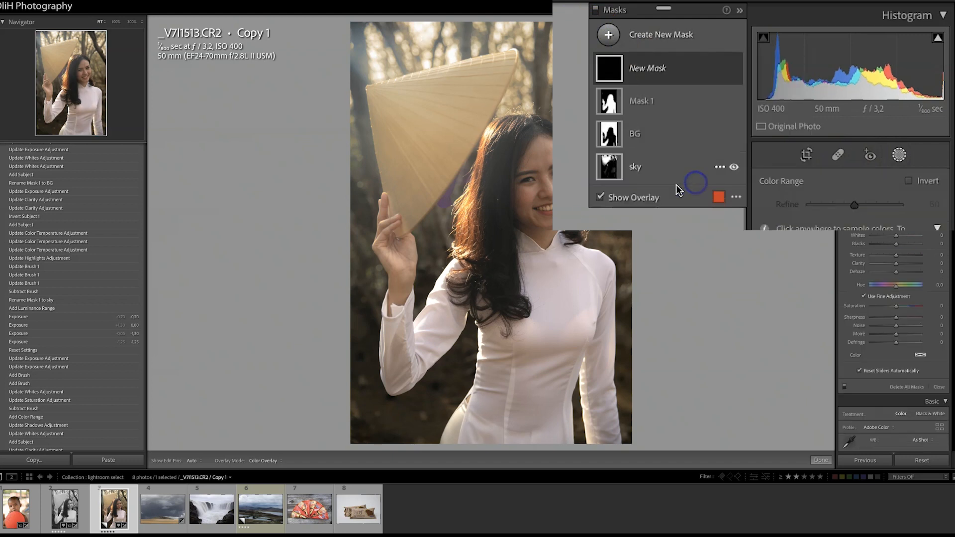
{"action": "left_click", "coordinate": [558, 293]}
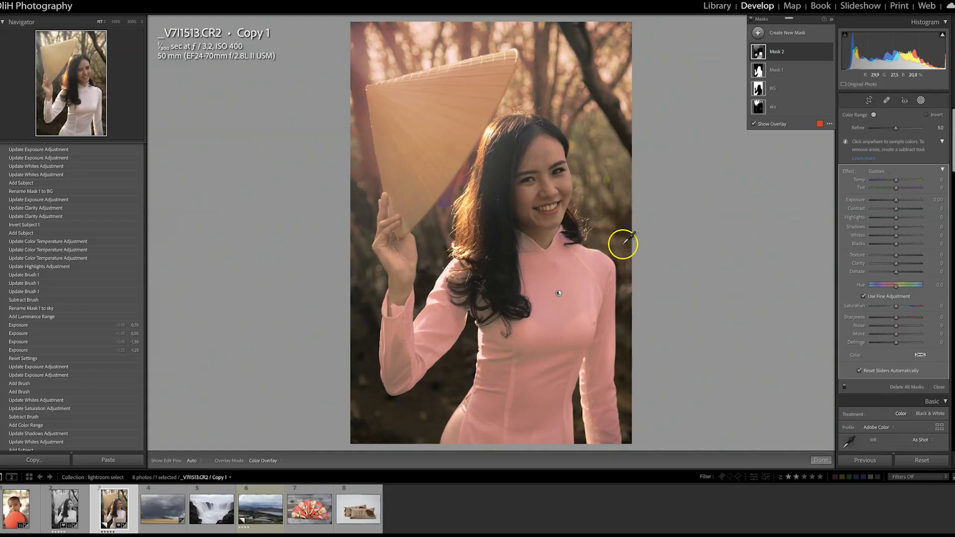
Rename the color range mask as dress
{"action": "left_click", "coordinate": [779, 52]}
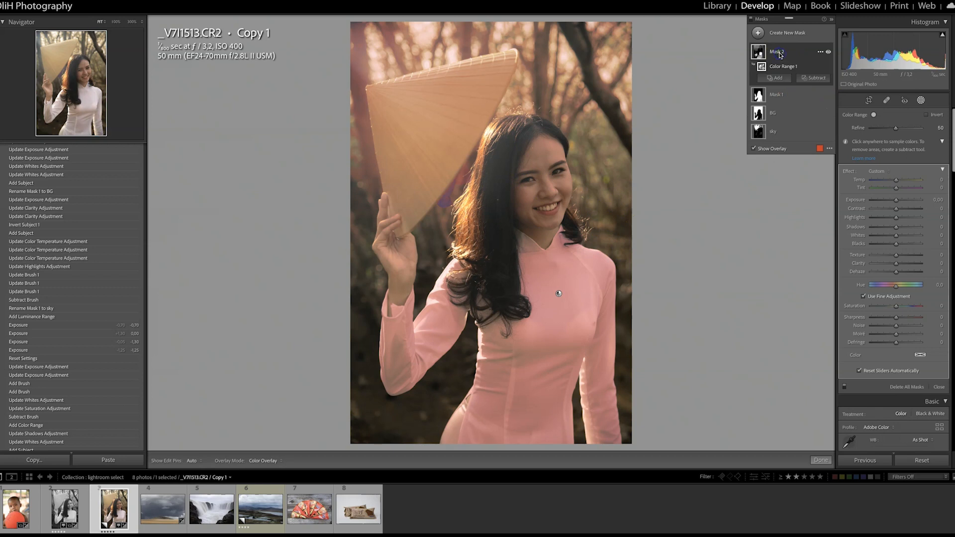
{"action": "double_click", "coordinate": [779, 53]}
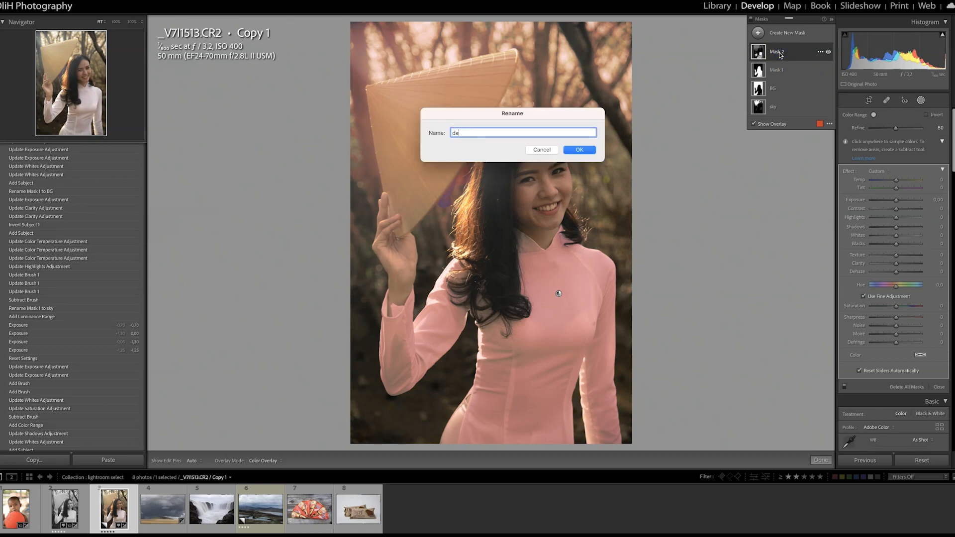
{"action": "key", "text": "Return"}
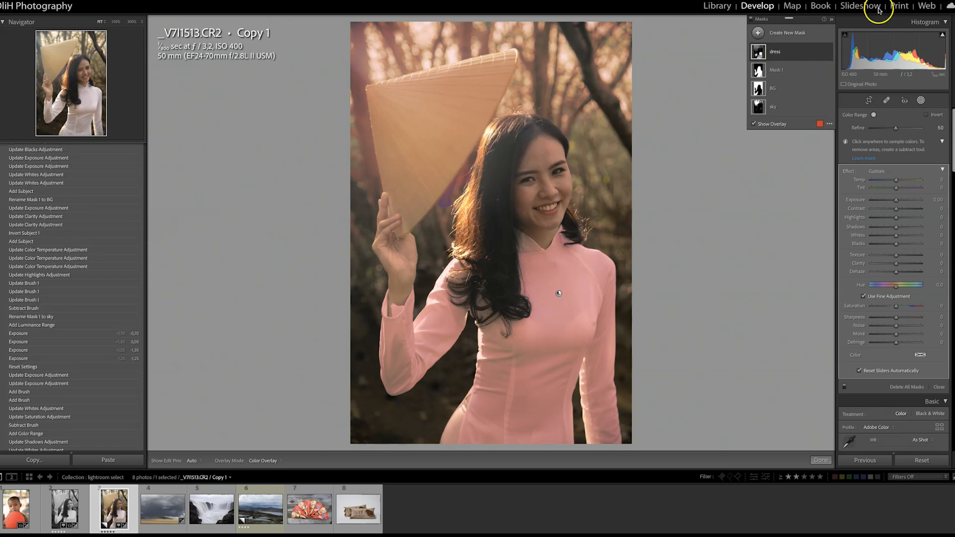
Subtract the background, hat, face and hand from the dress mask with a brush, and hide the overlay
{"action": "left_click", "coordinate": [787, 60]}
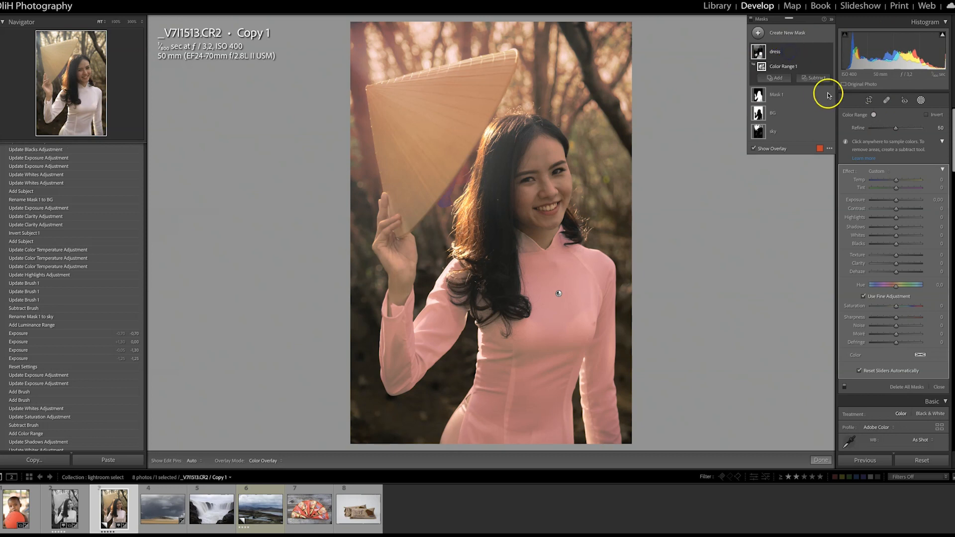
{"action": "left_click", "coordinate": [822, 79]}
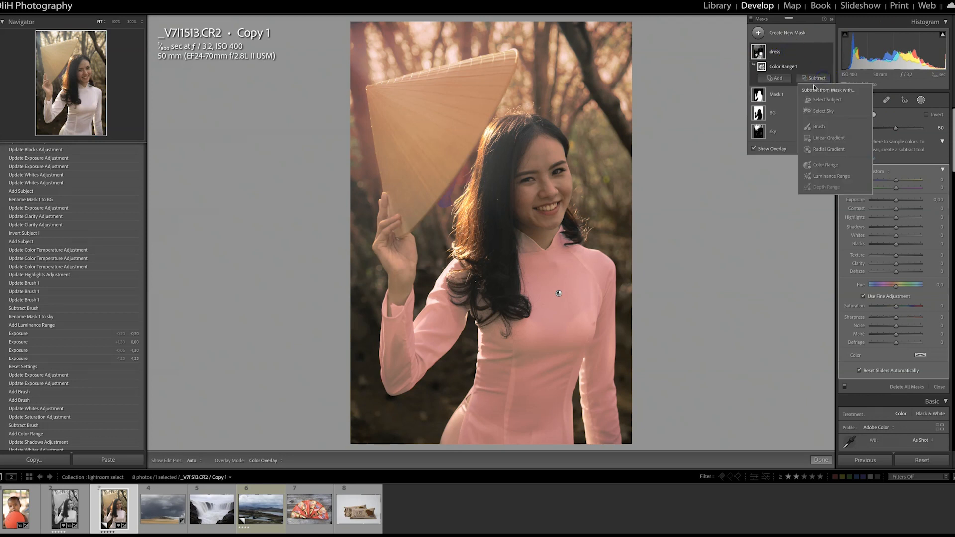
{"action": "left_click", "coordinate": [822, 128]}
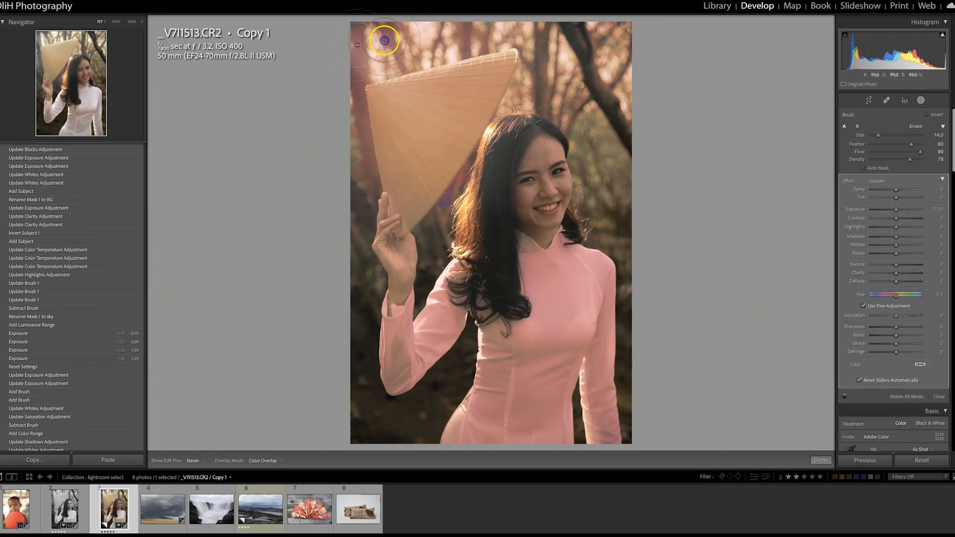
{"action": "mouse_move", "coordinate": [385, 40]}
{"action": "left_mouse_down"}
{"action": "mouse_move", "coordinate": [590, 30]}
{"action": "mouse_move", "coordinate": [563, 31]}
{"action": "mouse_move", "coordinate": [548, 76]}
{"action": "mouse_move", "coordinate": [512, 94]}
{"action": "mouse_move", "coordinate": [588, 63]}
{"action": "mouse_move", "coordinate": [517, 85]}
{"action": "mouse_move", "coordinate": [504, 112]}
{"action": "mouse_move", "coordinate": [507, 145]}
{"action": "mouse_move", "coordinate": [442, 120]}
{"action": "left_mouse_up"}
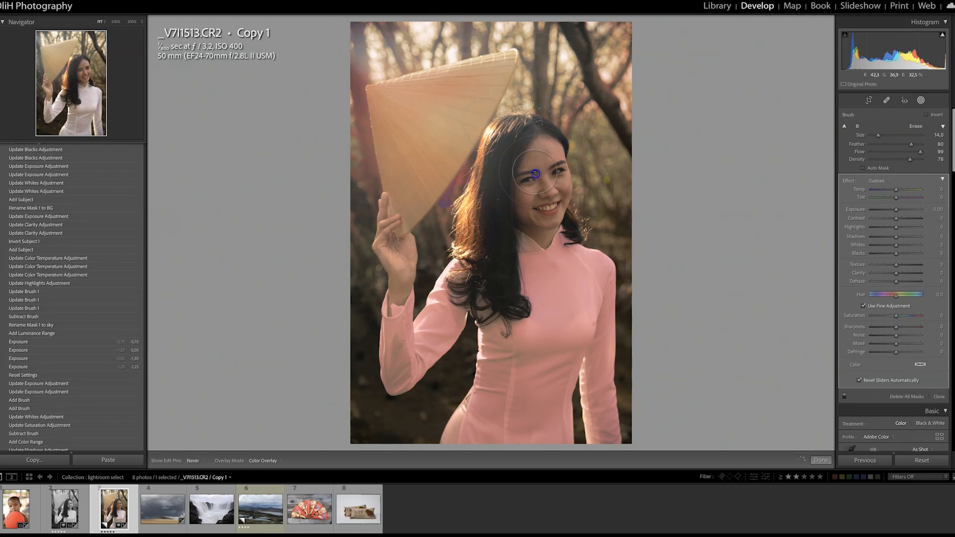
{"action": "mouse_move", "coordinate": [511, 155]}
{"action": "left_mouse_down"}
{"action": "mouse_move", "coordinate": [469, 147]}
{"action": "mouse_move", "coordinate": [396, 188]}
{"action": "mouse_move", "coordinate": [388, 58]}
{"action": "mouse_move", "coordinate": [336, 132]}
{"action": "mouse_move", "coordinate": [373, 142]}
{"action": "mouse_move", "coordinate": [390, 205]}
{"action": "left_mouse_up"}
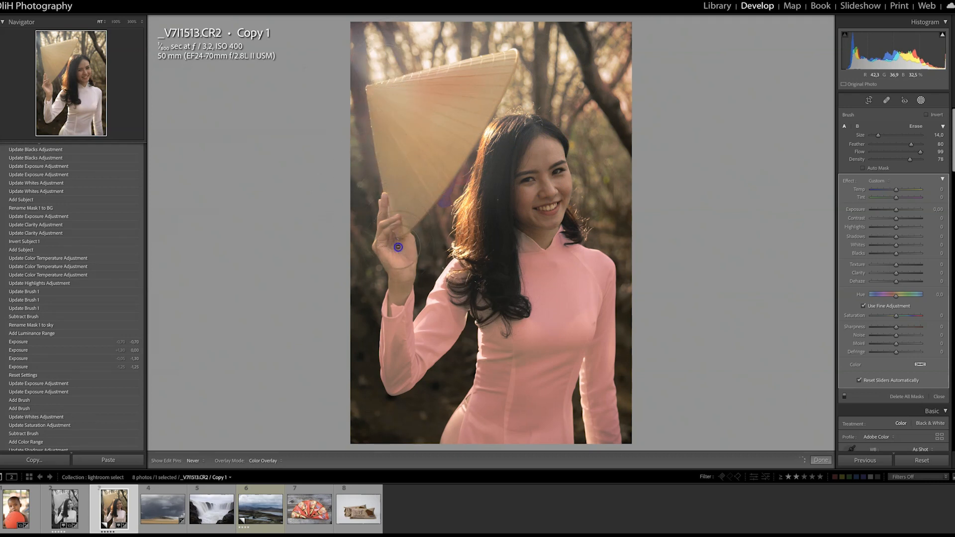
{"action": "mouse_move", "coordinate": [399, 250]}
{"action": "left_mouse_down"}
{"action": "mouse_move", "coordinate": [434, 77]}
{"action": "mouse_move", "coordinate": [474, 82]}
{"action": "mouse_move", "coordinate": [459, 90]}
{"action": "mouse_move", "coordinate": [478, 60]}
{"action": "mouse_move", "coordinate": [378, 62]}
{"action": "left_mouse_up"}
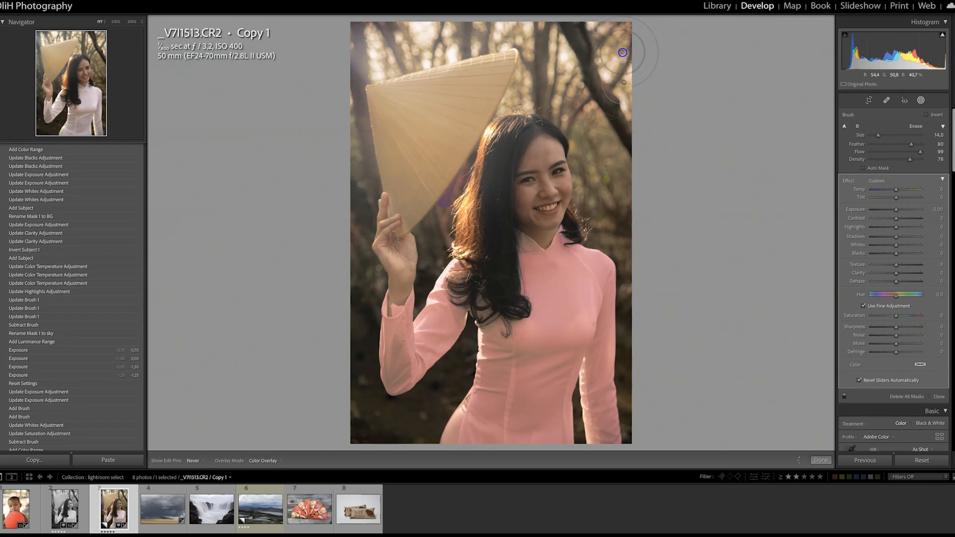
{"action": "mouse_move", "coordinate": [587, 98]}
{"action": "left_mouse_down"}
{"action": "mouse_move", "coordinate": [627, 127]}
{"action": "mouse_move", "coordinate": [629, 71]}
{"action": "mouse_move", "coordinate": [617, 65]}
{"action": "left_mouse_up"}
{"action": "left_click_drag", "start_coordinate": [411, 48], "coordinate": [380, 39]}
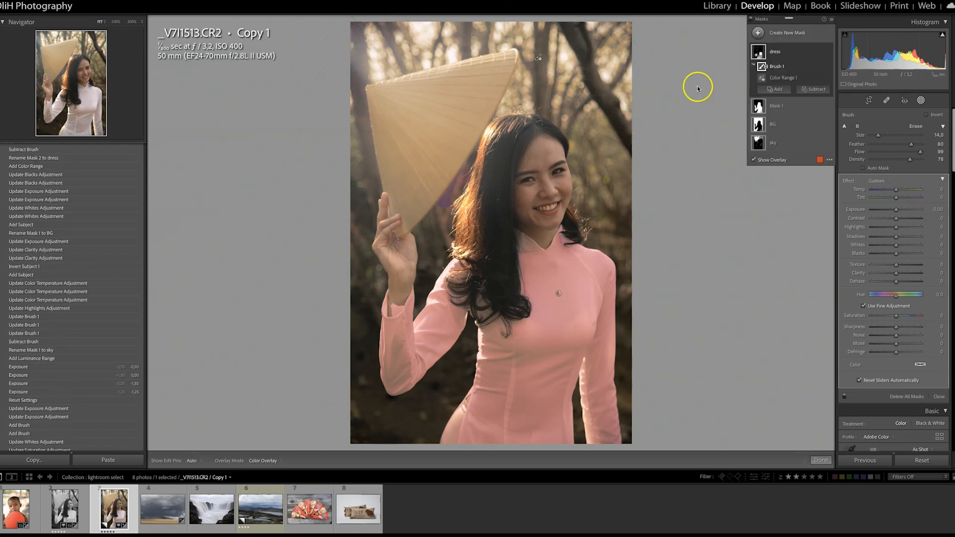
{"action": "left_click", "coordinate": [761, 161]}
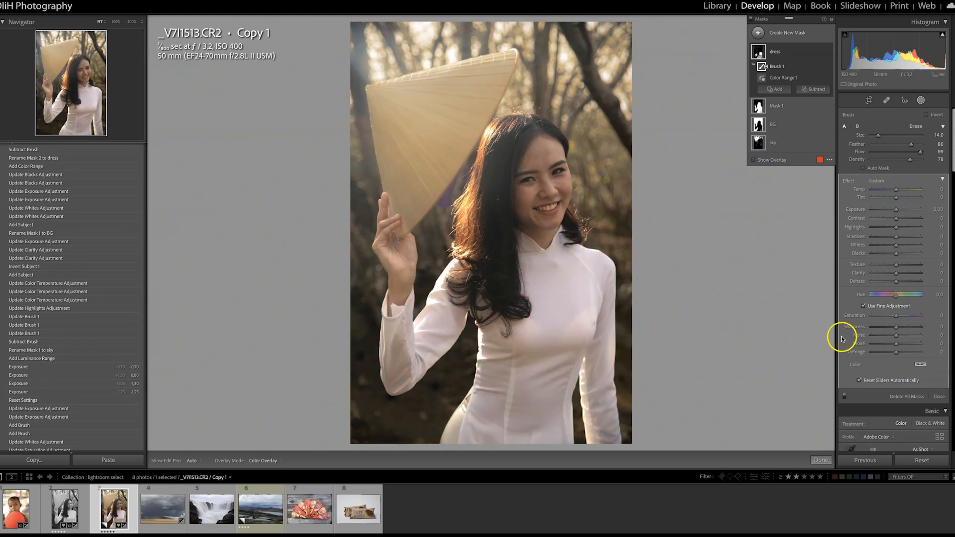
Whiten the dress by setting the mask's Saturation to -38 and Whites to 17
{"action": "left_click", "coordinate": [885, 317]}
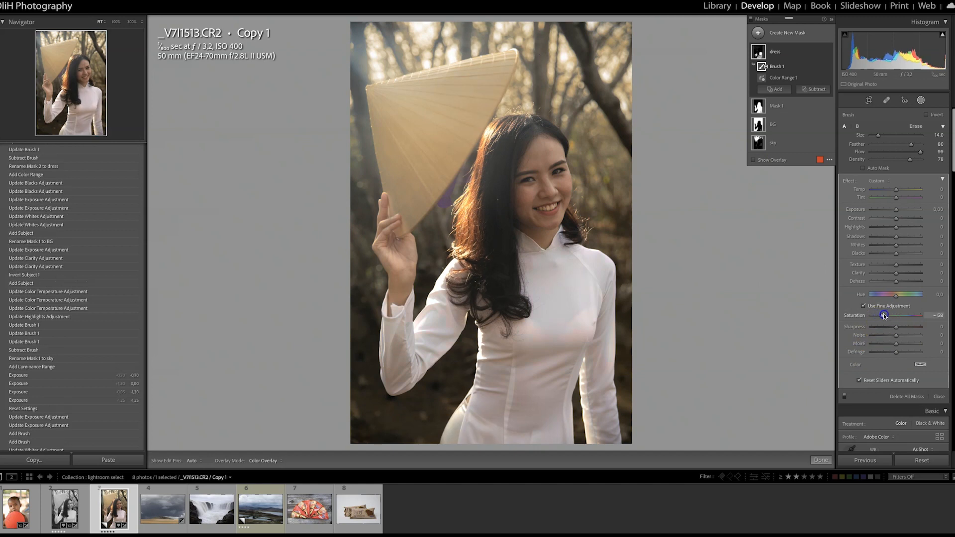
{"action": "left_click_drag", "start_coordinate": [884, 316], "coordinate": [886, 313]}
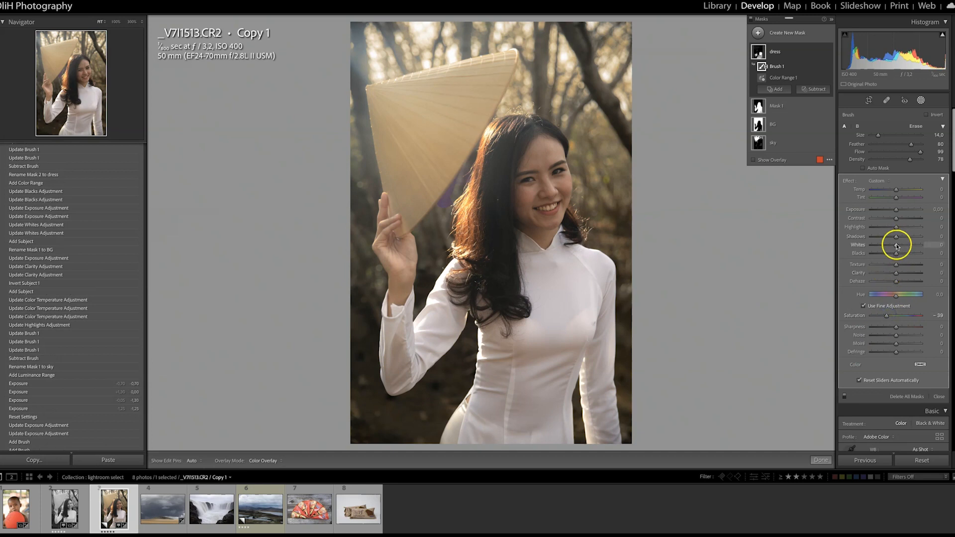
{"action": "left_click_drag", "start_coordinate": [901, 246], "coordinate": [902, 246]}
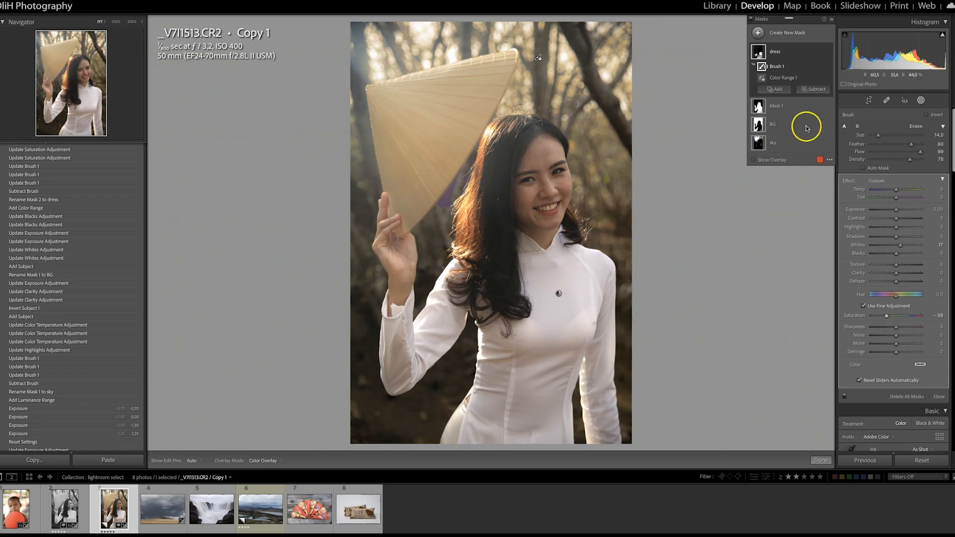
Create a brush mask with Exposure -0.19 and paint it over the shaded side of the face and neck
{"action": "left_click", "coordinate": [756, 34]}
{"action": "left_click", "coordinate": [793, 81]}
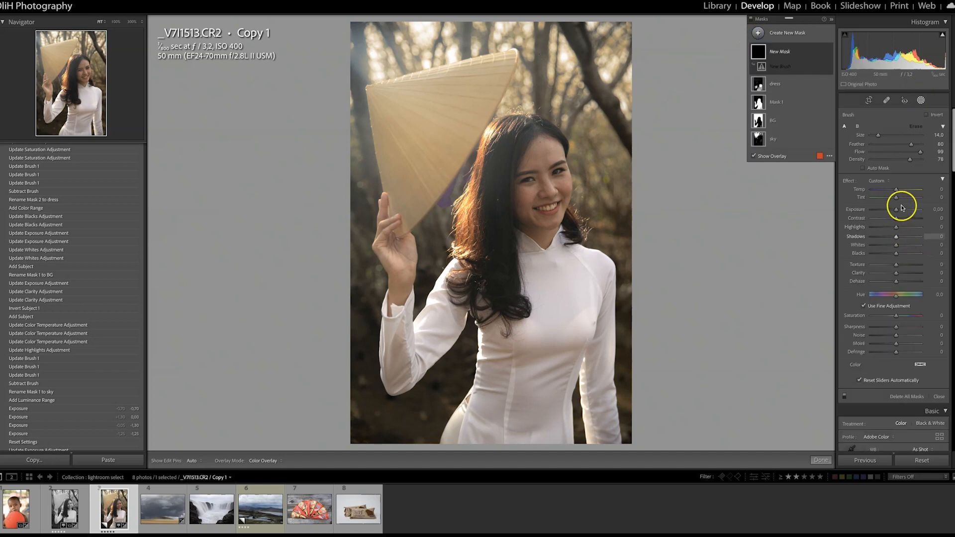
{"action": "left_click_drag", "start_coordinate": [896, 210], "coordinate": [881, 219]}
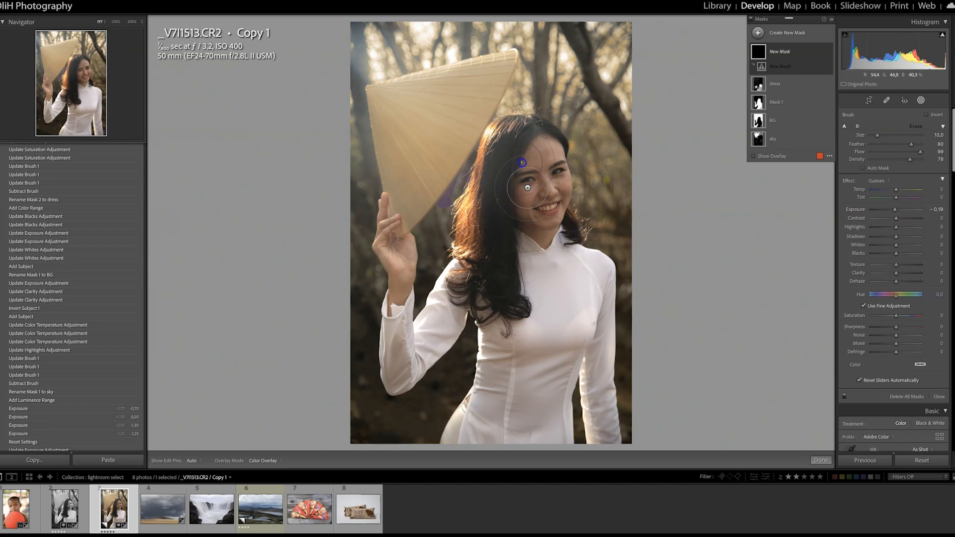
{"action": "key", "text": "h"}
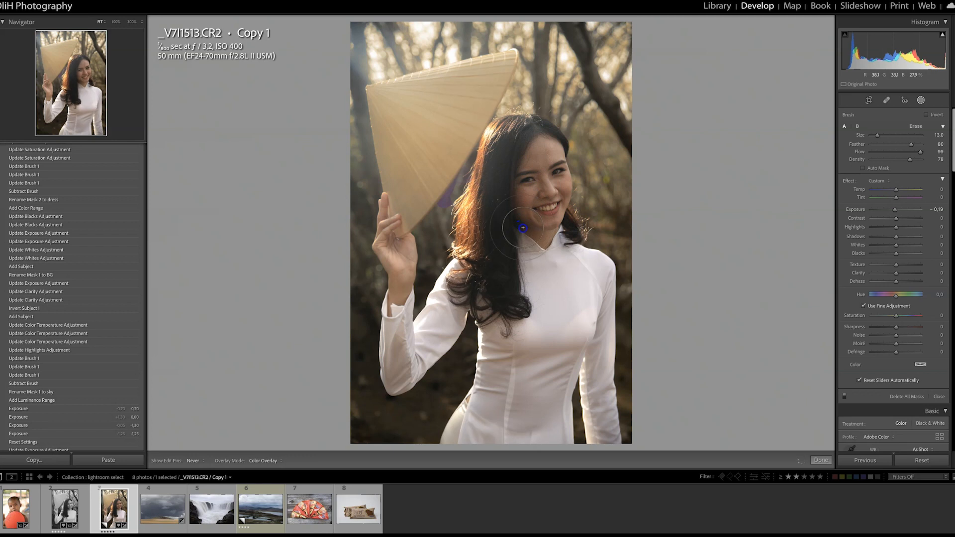
{"action": "key", "text": "h"}
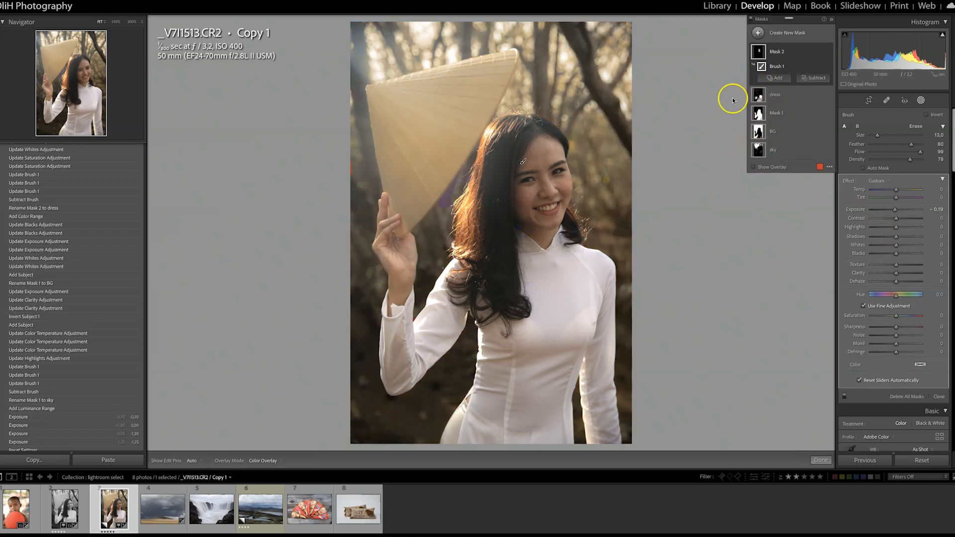
Create another brush mask with Exposure 0.44 and paint it over the brighter side of the face with a size 10 brush
{"action": "left_click", "coordinate": [759, 34]}
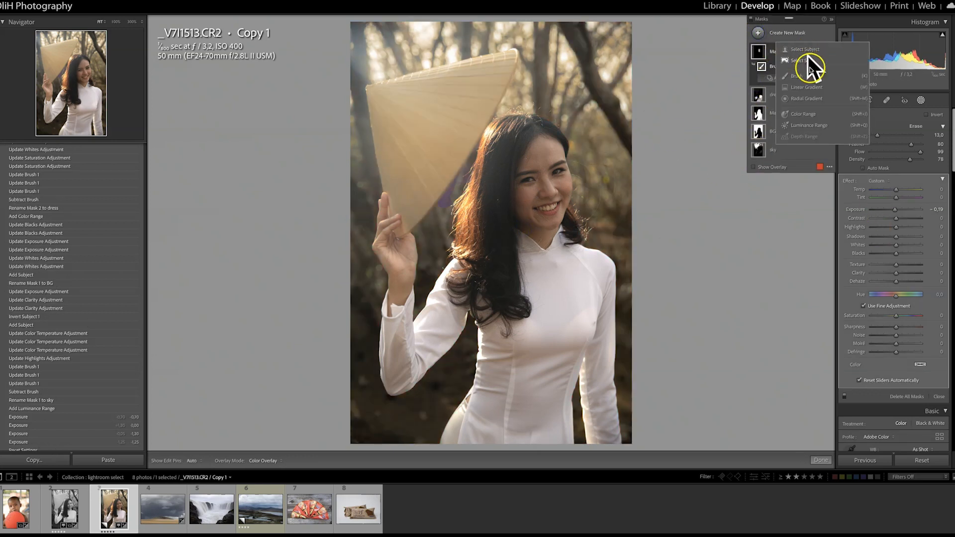
{"action": "left_click", "coordinate": [808, 79]}
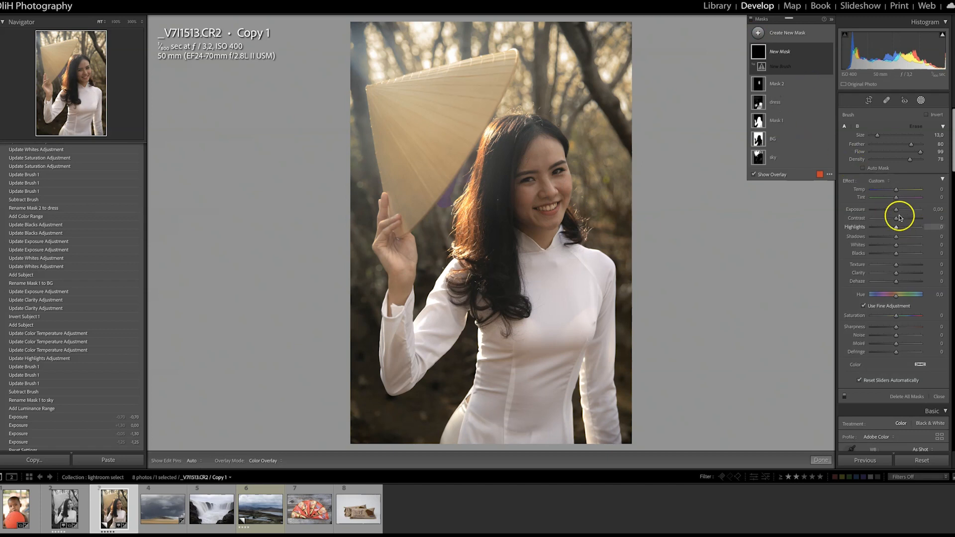
{"action": "left_click_drag", "start_coordinate": [898, 210], "coordinate": [898, 211]}
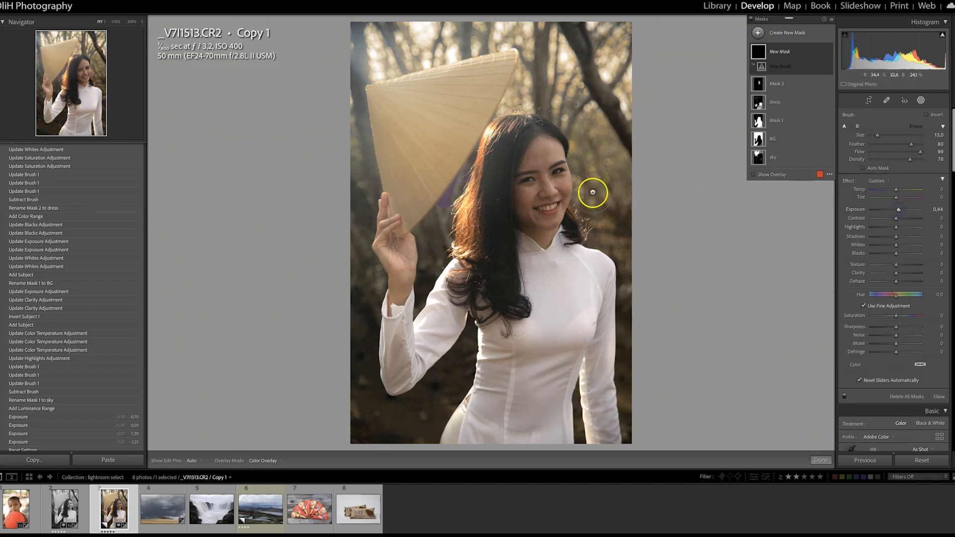
{"action": "key", "text": "h"}
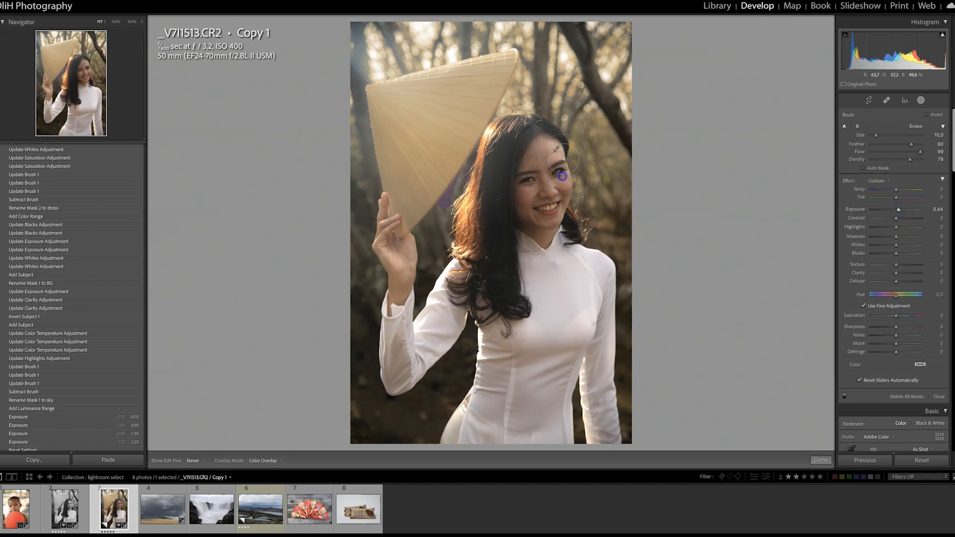
{"action": "key", "text": "h"}
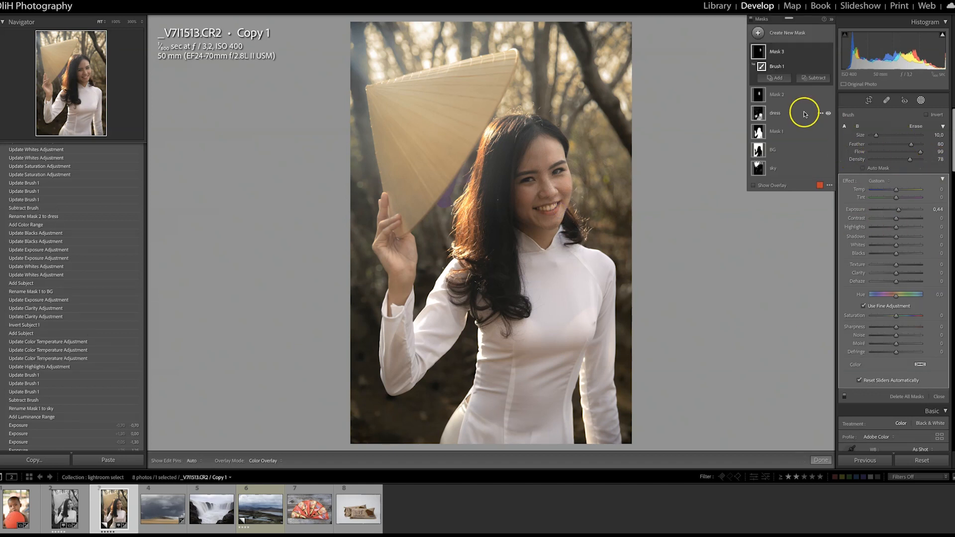
Select the darkening brush mask, Mask 2, and set its Exposure to -0.14
{"action": "left_click", "coordinate": [782, 97]}
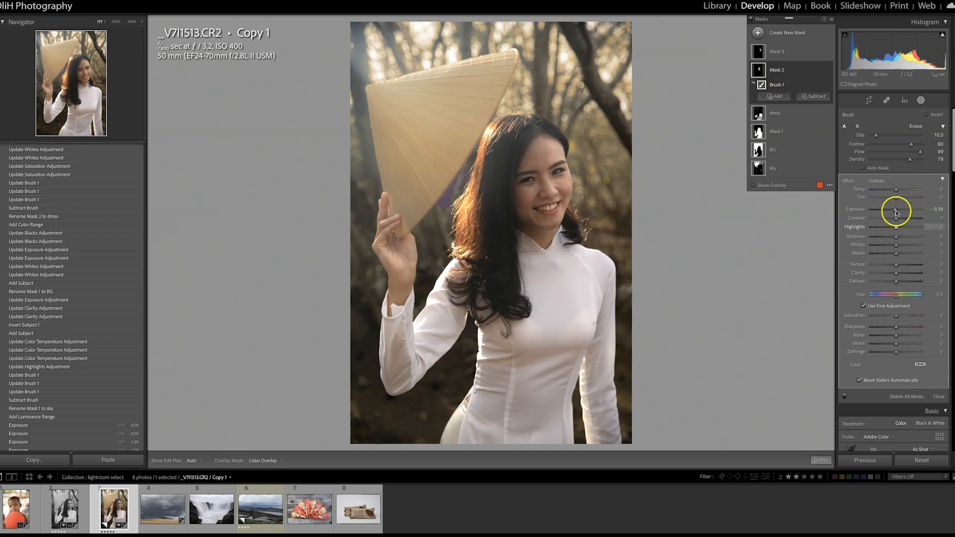
{"action": "left_click_drag", "start_coordinate": [895, 210], "coordinate": [894, 210]}
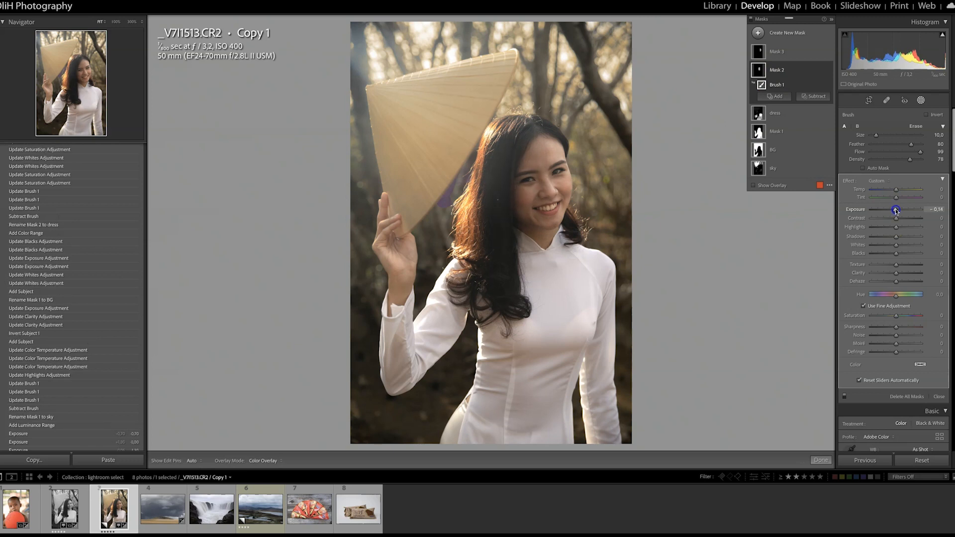
Set Mask 2's Shadows to -21 with Exposure almost at zero, and fine-tune the Exposure of the face-brightening brush mask, Mask 3
{"action": "left_click_drag", "start_coordinate": [895, 210], "coordinate": [896, 210]}
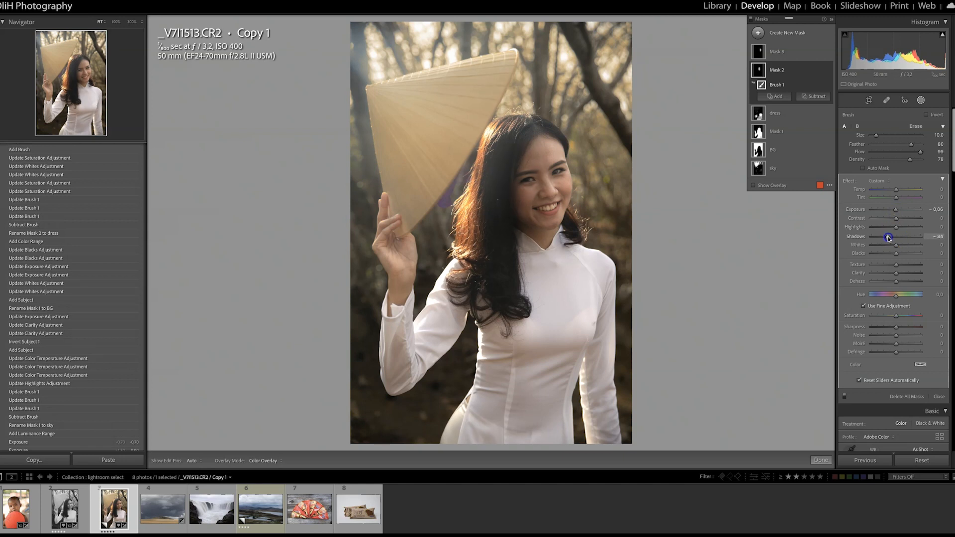
{"action": "left_click", "coordinate": [895, 210]}
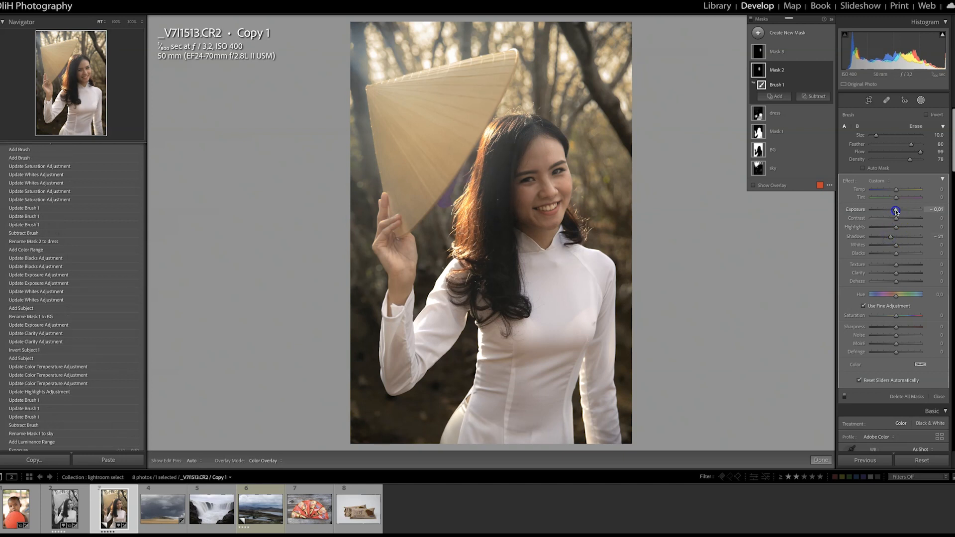
{"action": "left_click_drag", "start_coordinate": [896, 211], "coordinate": [896, 210]}
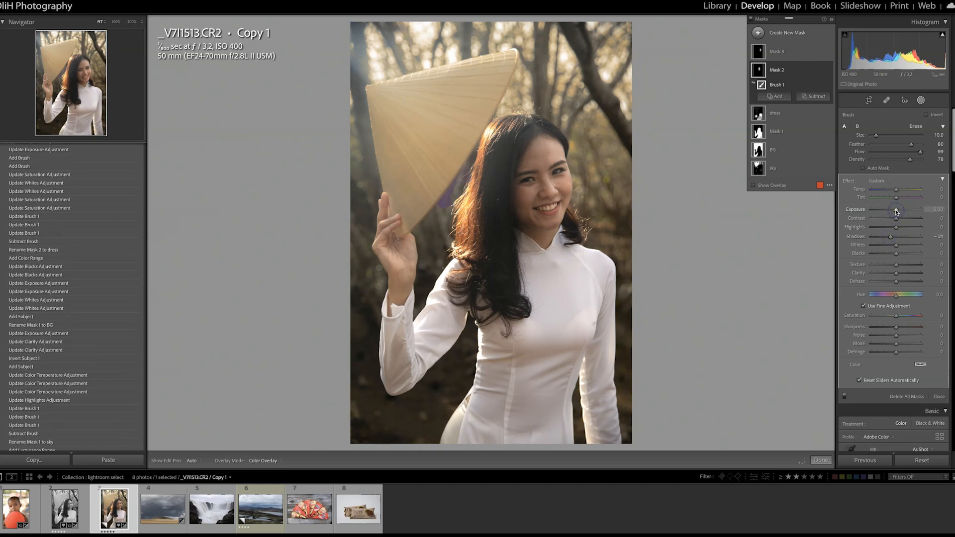
{"action": "left_click", "coordinate": [779, 55]}
{"action": "left_click_drag", "start_coordinate": [897, 209], "coordinate": [897, 211]}
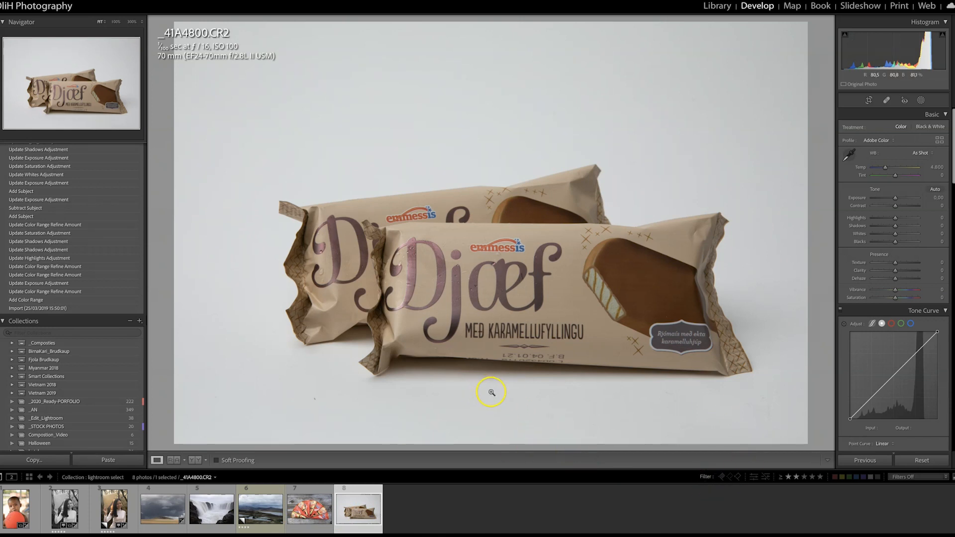
Heal the dust specks on the white surface below the wrappers in _41A4800.CR2, using the Heal brush at size 42
{"action": "left_click_drag", "start_coordinate": [348, 368], "coordinate": [376, 261]}
{"action": "left_click_drag", "start_coordinate": [542, 285], "coordinate": [584, 337]}
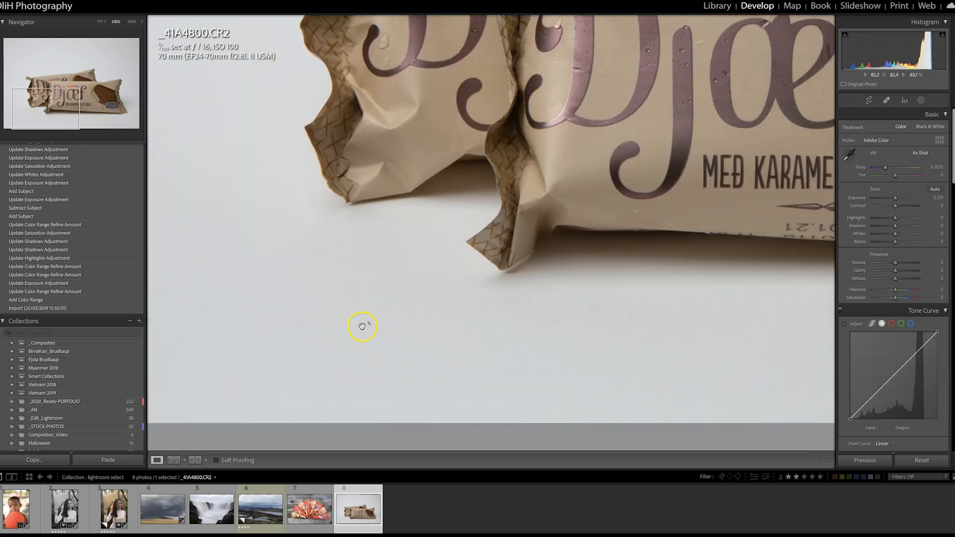
{"action": "left_click", "coordinate": [886, 102]}
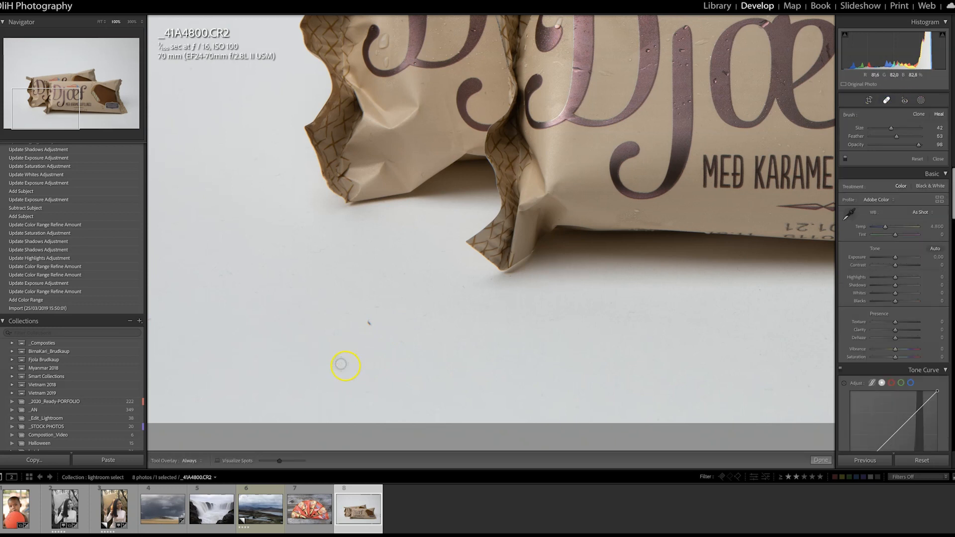
{"action": "left_click", "coordinate": [369, 322]}
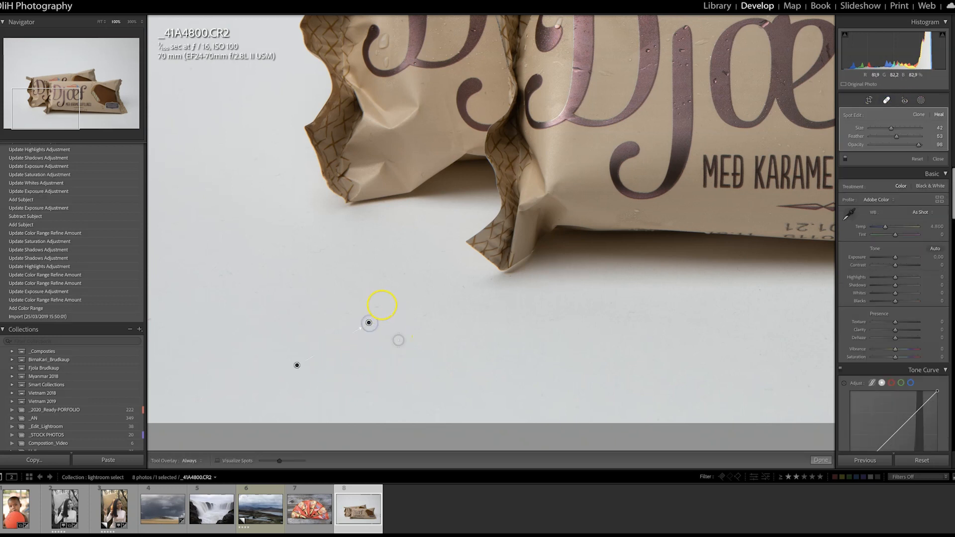
{"action": "left_click", "coordinate": [421, 315]}
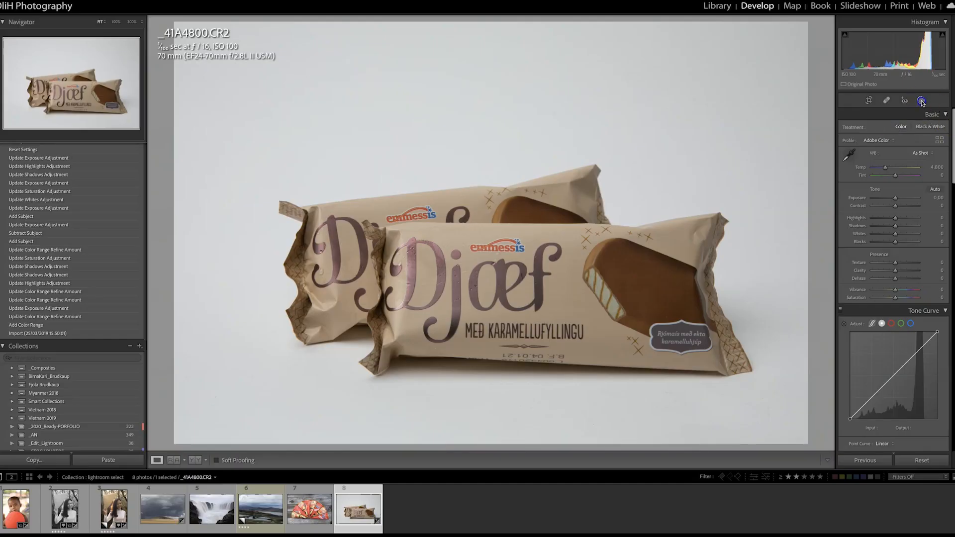
Create a Color Range mask by sampling the pale background above the wrappers, and hide its overlay
{"action": "left_click", "coordinate": [921, 101]}
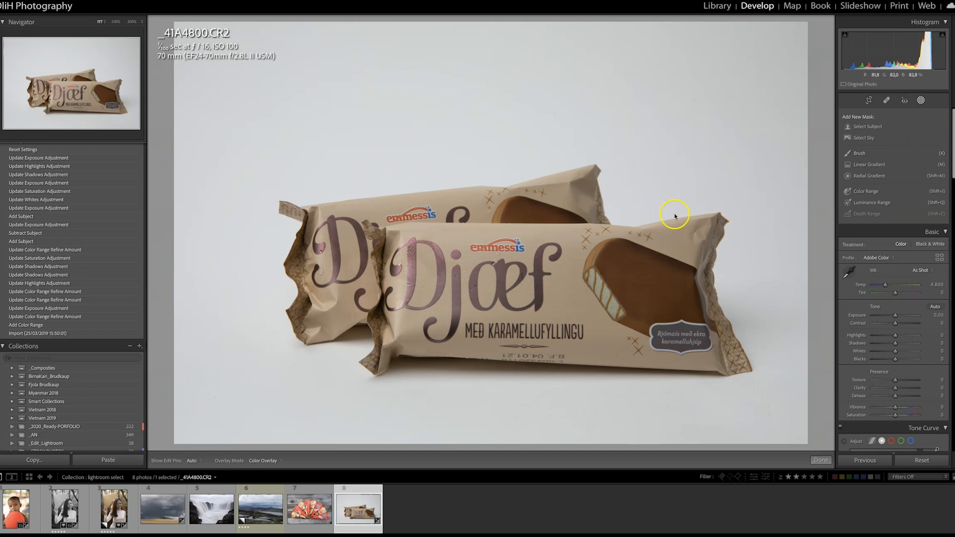
{"action": "left_click", "coordinate": [886, 193]}
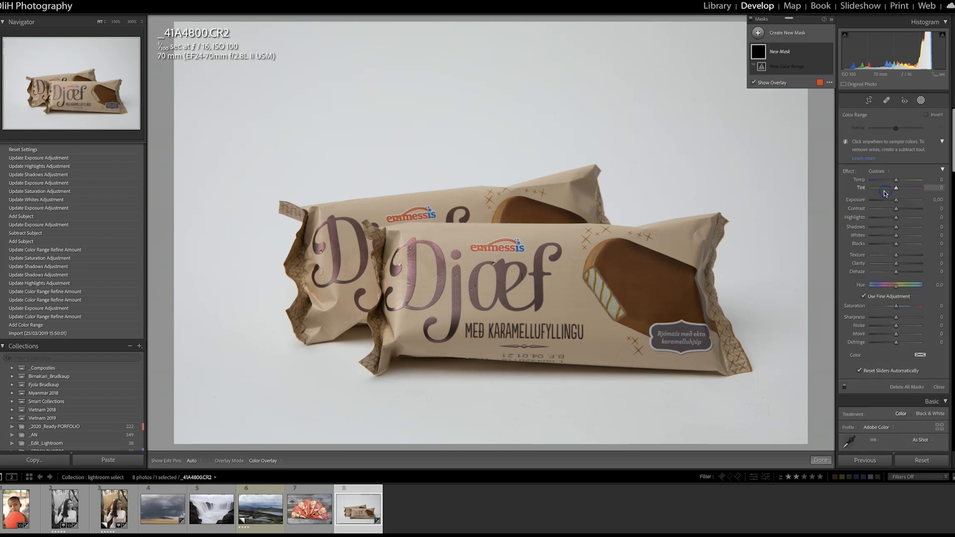
{"action": "left_click", "coordinate": [685, 155]}
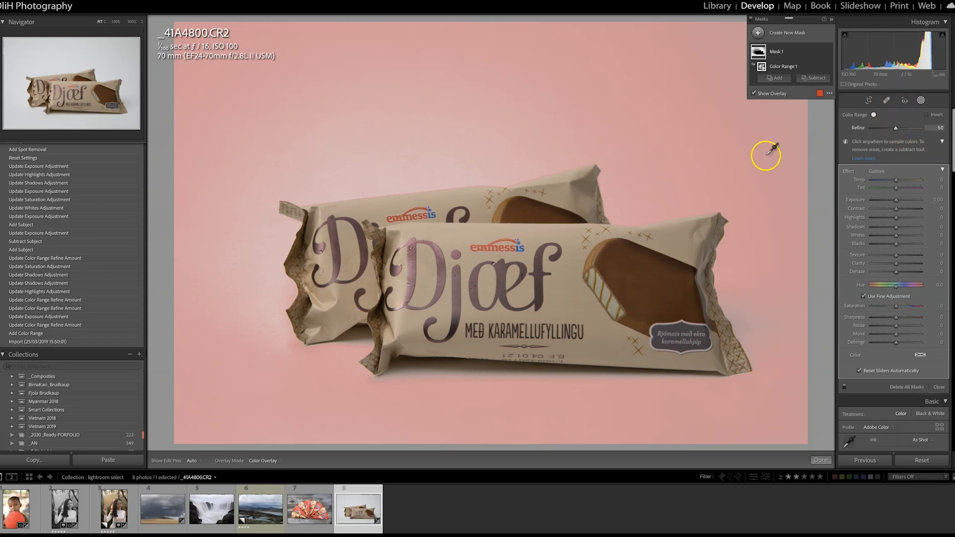
{"action": "left_click", "coordinate": [754, 95]}
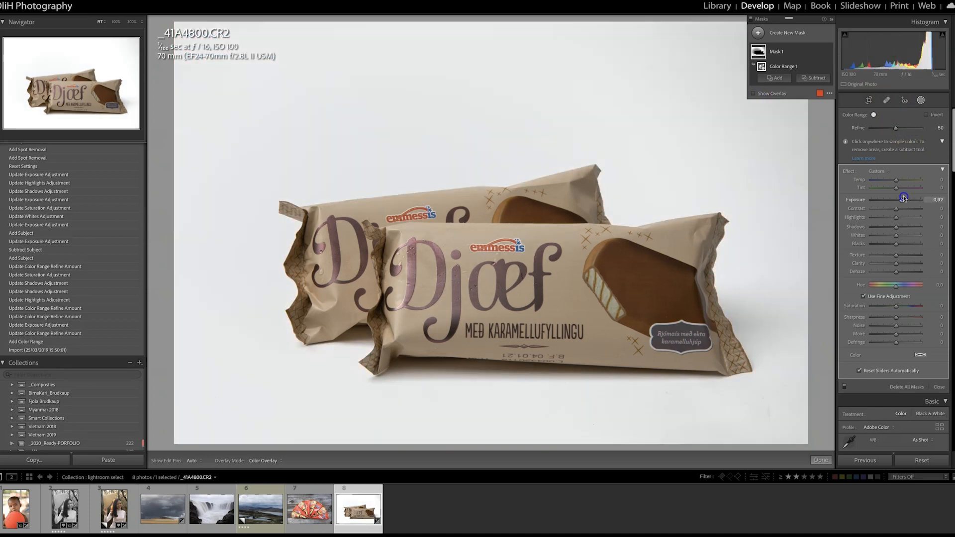
Try the background mask's Exposure at 4.00, check the wrapper edges, and bring the Exposure down to 1.40
{"action": "left_click_drag", "start_coordinate": [896, 200], "coordinate": [928, 192]}
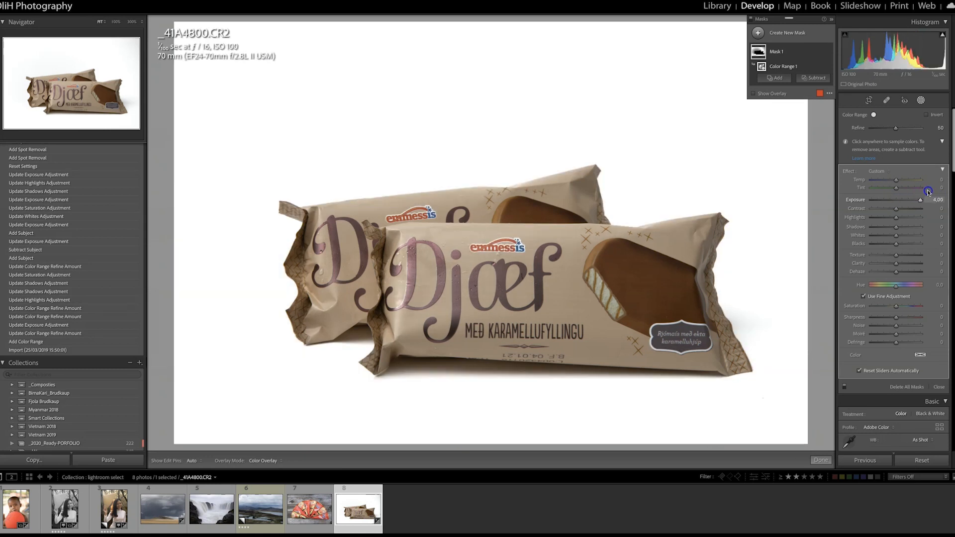
{"action": "left_click", "coordinate": [665, 228]}
{"action": "left_click_drag", "start_coordinate": [666, 229], "coordinate": [741, 142]}
{"action": "left_click", "coordinate": [617, 177]}
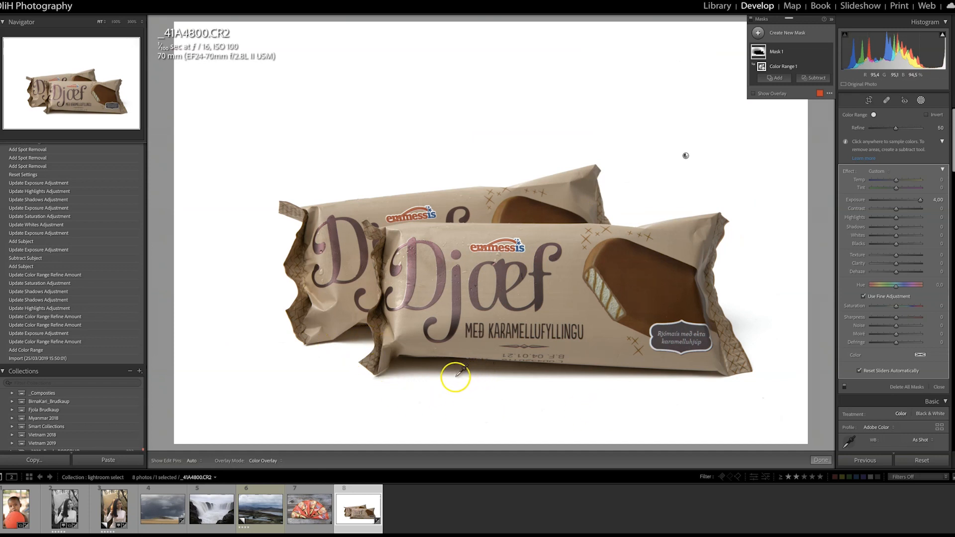
{"action": "left_click_drag", "start_coordinate": [918, 201], "coordinate": [898, 201]}
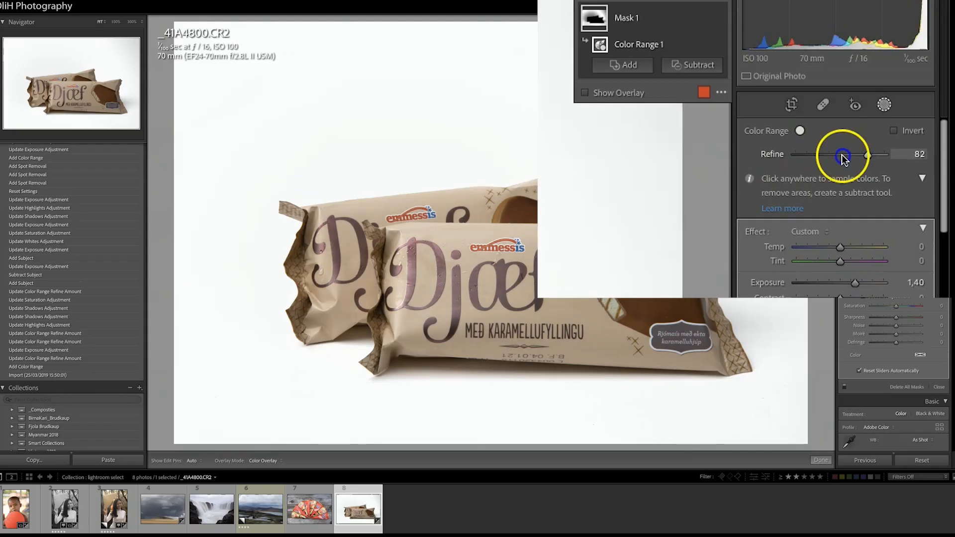
Compare low and high Refine amounts for the color range, settling on Refine 85, Exposure 1.33 and Highlights 66
{"action": "mouse_move", "coordinate": [842, 154]}
{"action": "left_mouse_down"}
{"action": "mouse_move", "coordinate": [857, 154]}
{"action": "mouse_move", "coordinate": [821, 154]}
{"action": "mouse_move", "coordinate": [849, 157]}
{"action": "left_mouse_up"}
{"action": "left_click_drag", "start_coordinate": [873, 155], "coordinate": [867, 156]}
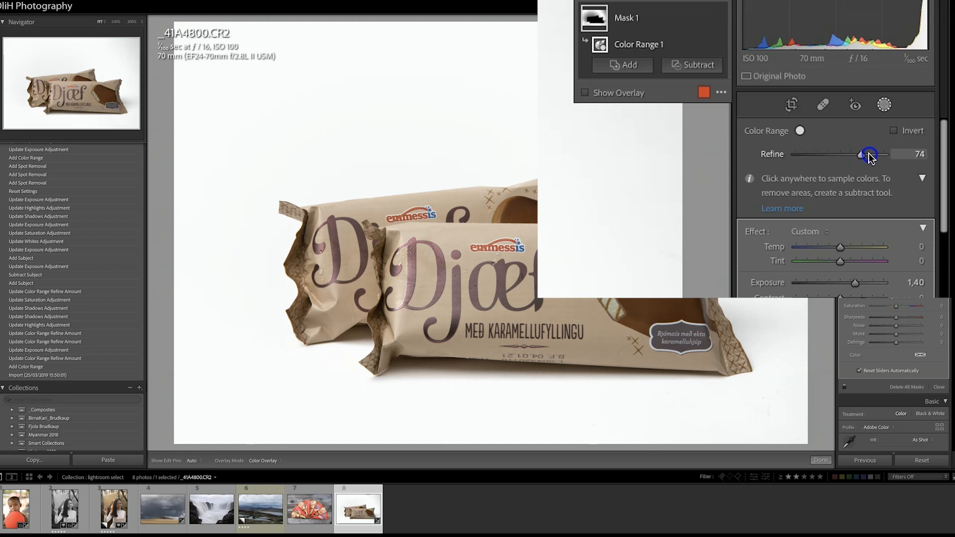
{"action": "left_click_drag", "start_coordinate": [870, 157], "coordinate": [839, 156]}
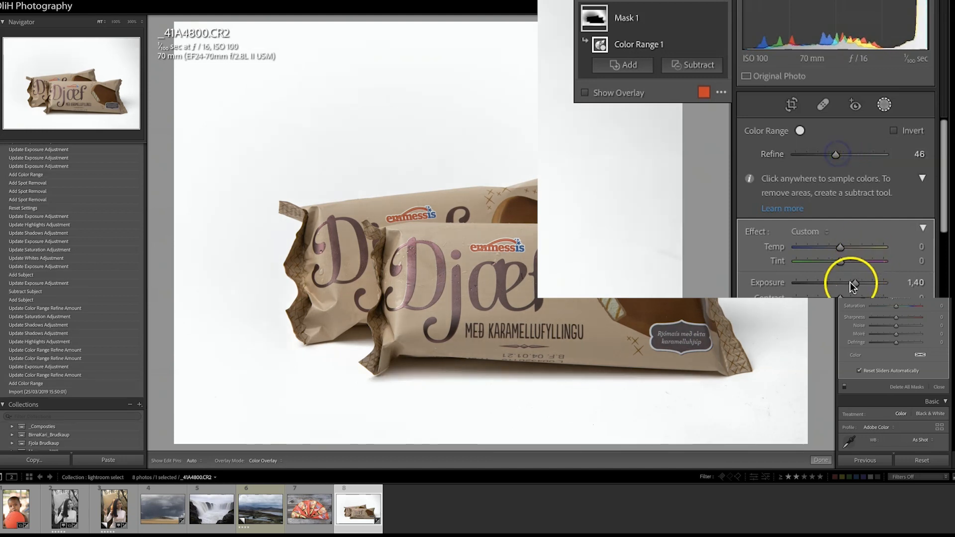
{"action": "mouse_move", "coordinate": [854, 283]}
{"action": "left_mouse_down"}
{"action": "mouse_move", "coordinate": [875, 282]}
{"action": "mouse_move", "coordinate": [861, 284]}
{"action": "left_mouse_up"}
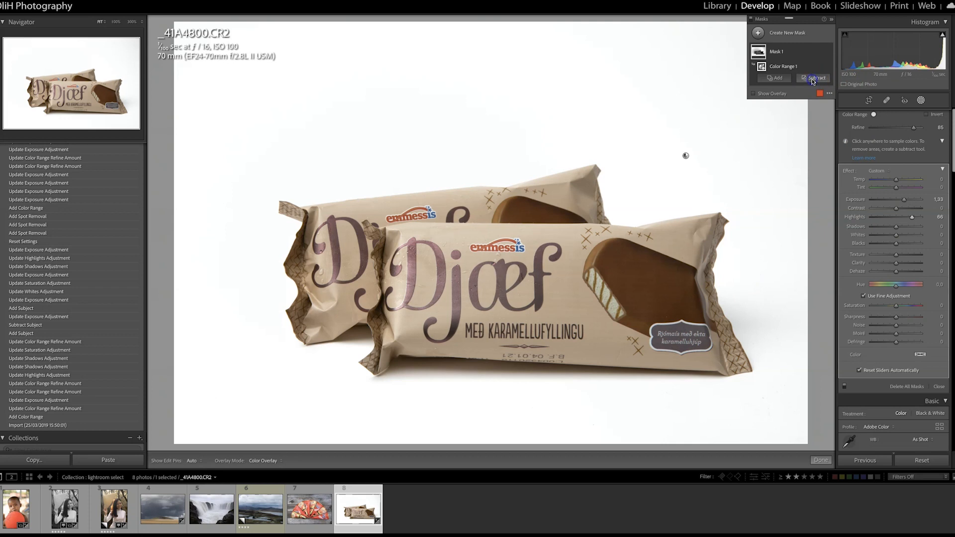
Subtract the automatically selected subject from the background mask and set the color range's Refine to 77
{"action": "left_click", "coordinate": [813, 80]}
{"action": "left_click", "coordinate": [829, 98]}
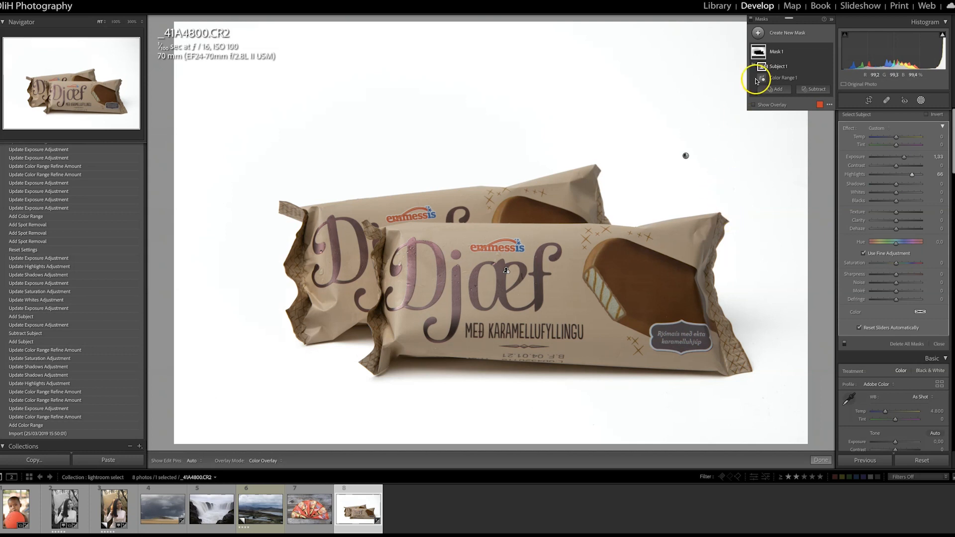
{"action": "left_click", "coordinate": [755, 105]}
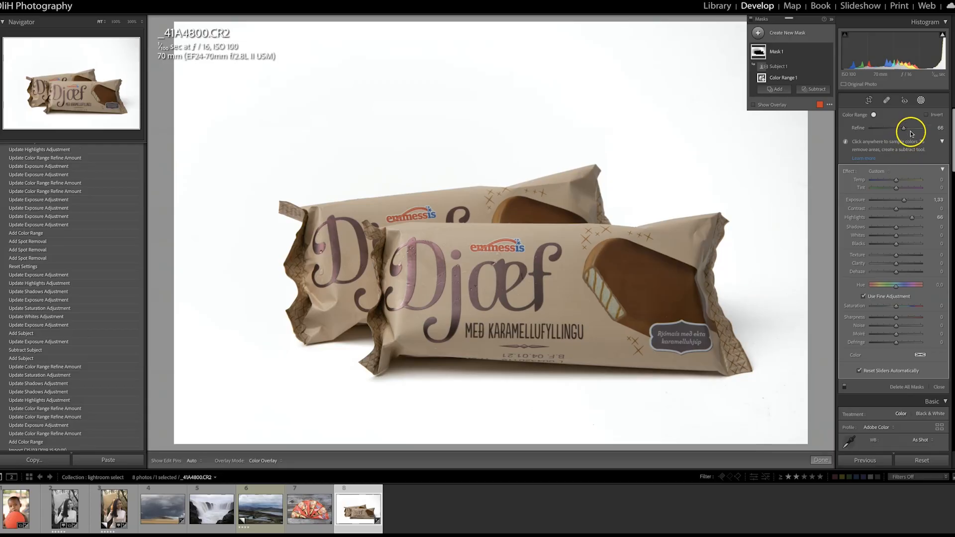
{"action": "left_click_drag", "start_coordinate": [911, 129], "coordinate": [910, 130]}
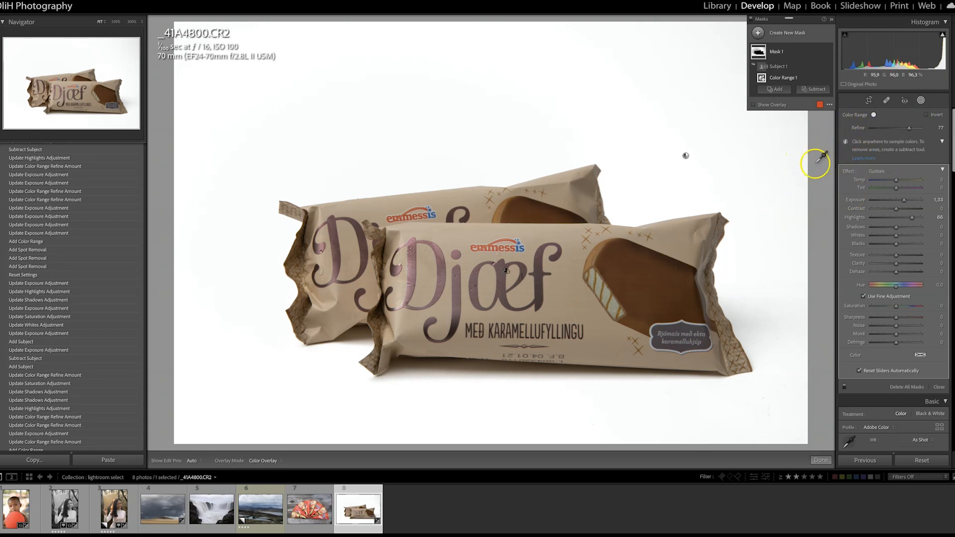
Create a new Select Subject mask covering the two wrappers and hide its overlay
{"action": "left_click", "coordinate": [758, 33]}
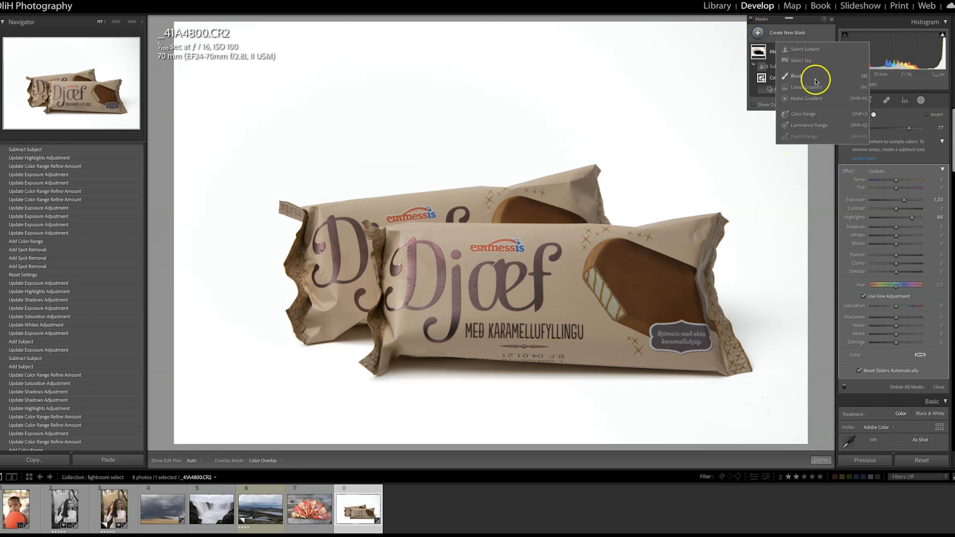
{"action": "left_click", "coordinate": [812, 52]}
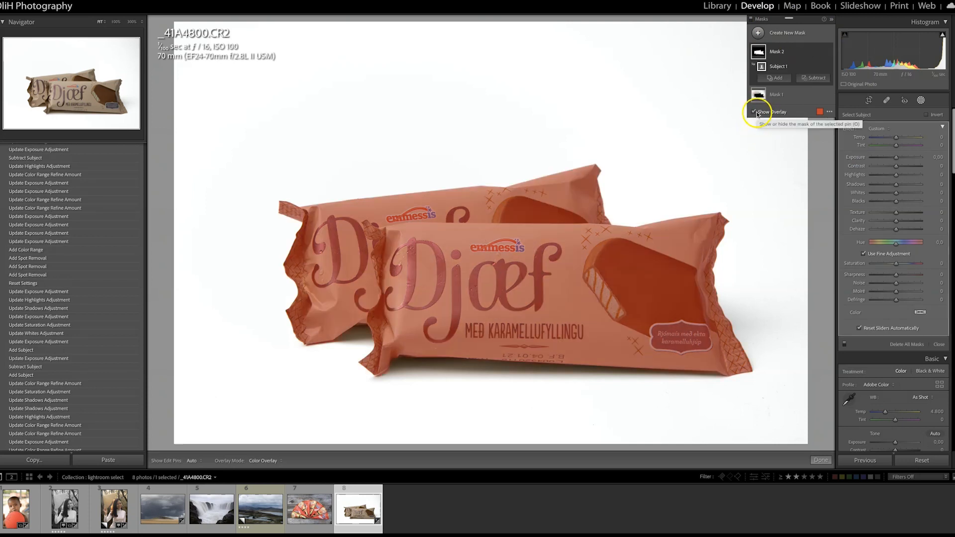
{"action": "left_click", "coordinate": [756, 112]}
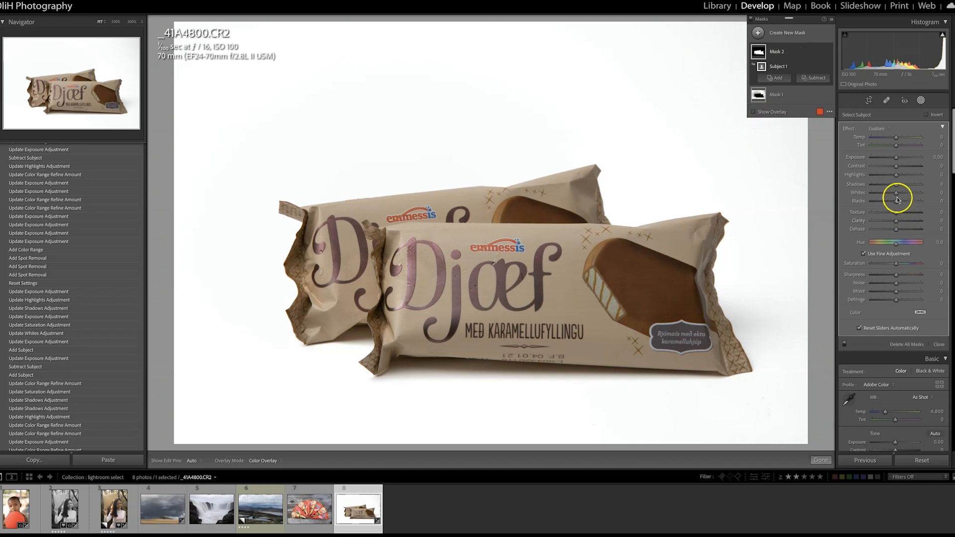
Set the subject mask's Whites to 71, Shadows to -2 and Blacks to -11, then close masking for a before/after comparison
{"action": "left_click", "coordinate": [915, 196]}
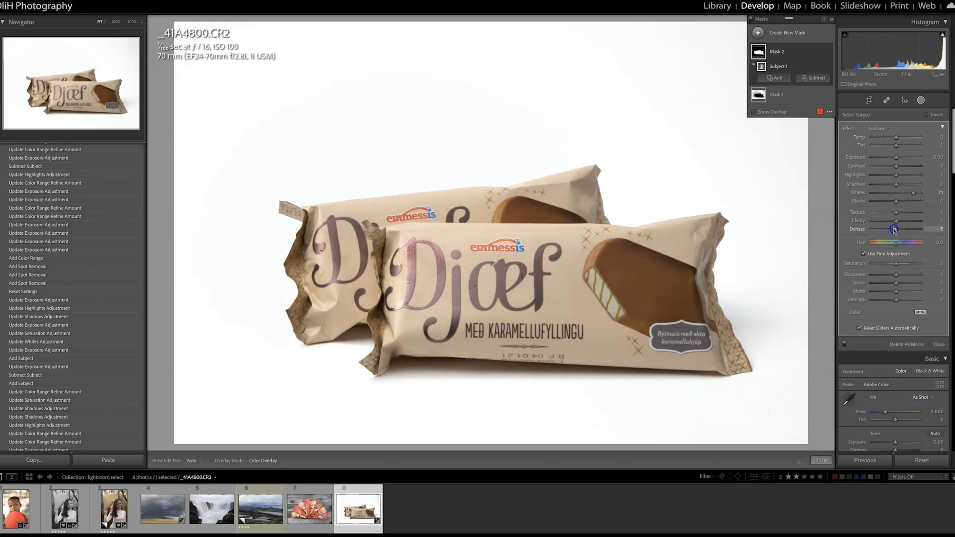
{"action": "left_click_drag", "start_coordinate": [894, 229], "coordinate": [892, 185]}
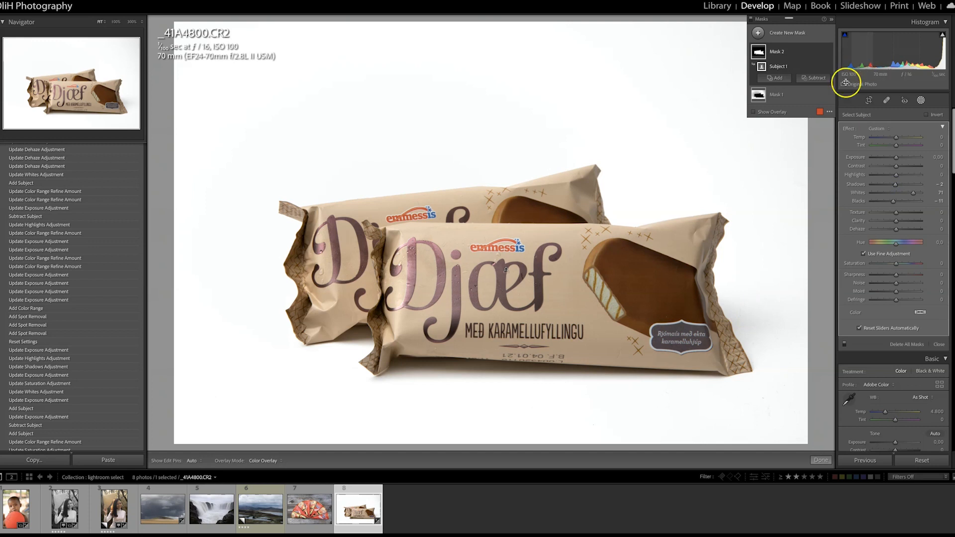
{"action": "left_click", "coordinate": [921, 100]}
{"action": "left_click", "coordinate": [194, 458]}
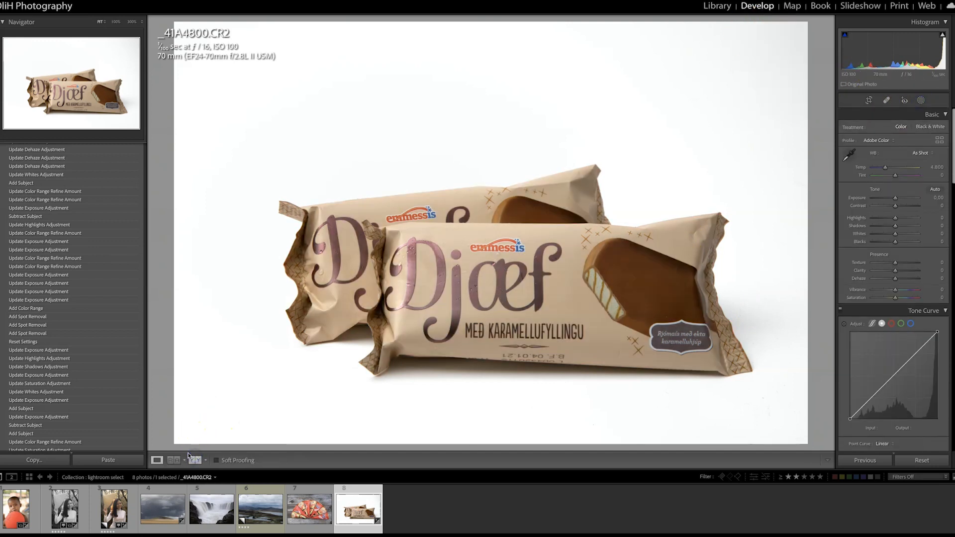